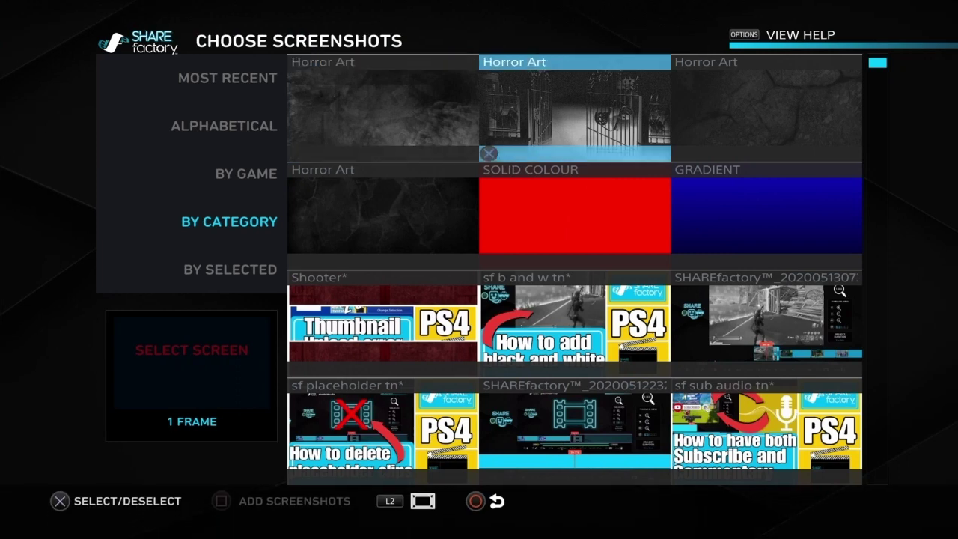
# Look through the Horror theme's background images for a suitable thumbnail background
pyautogui.click(766, 105)
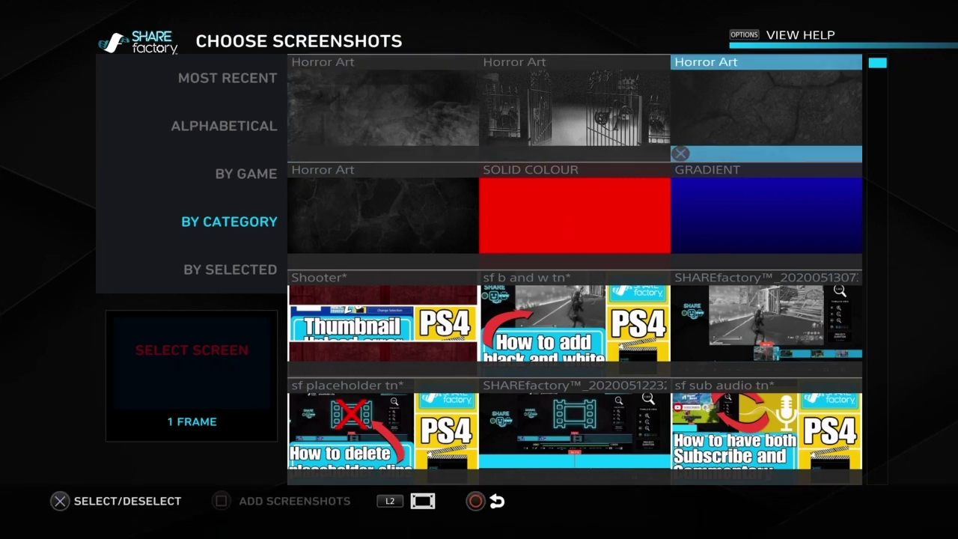
pyautogui.press('Left')
pyautogui.press('Left')
pyautogui.press('Down')
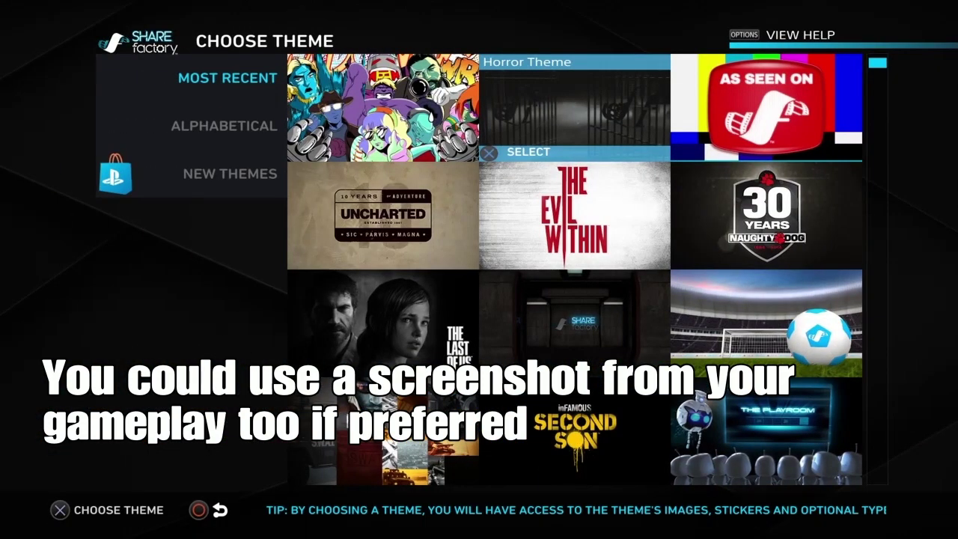
# Choose the "As Seen On" infomercial theme and look through its Infomercial Art images
pyautogui.click(766, 105)
pyautogui.press('Return')
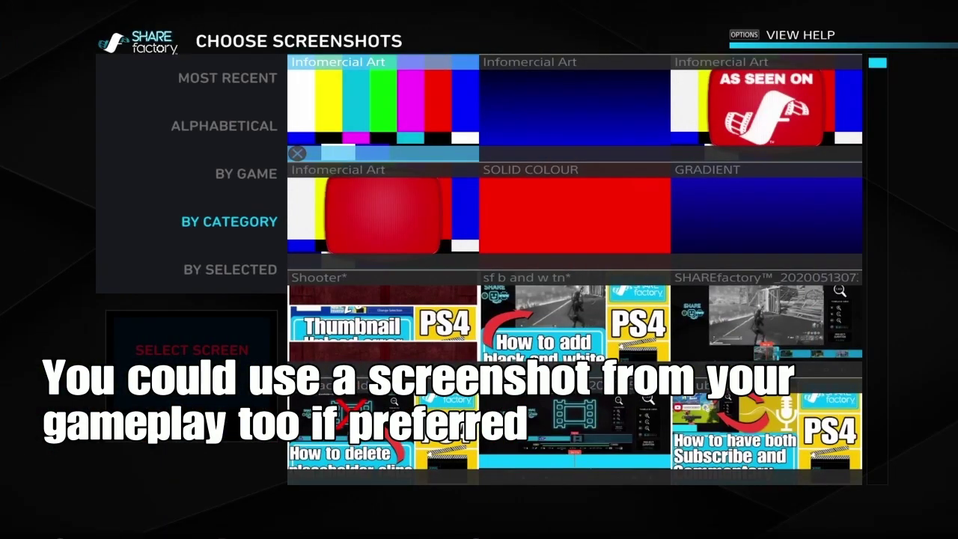
pyautogui.press('Right')
pyautogui.press('Right')
pyautogui.press('Down')
pyautogui.press('Left')
pyautogui.press('Left')
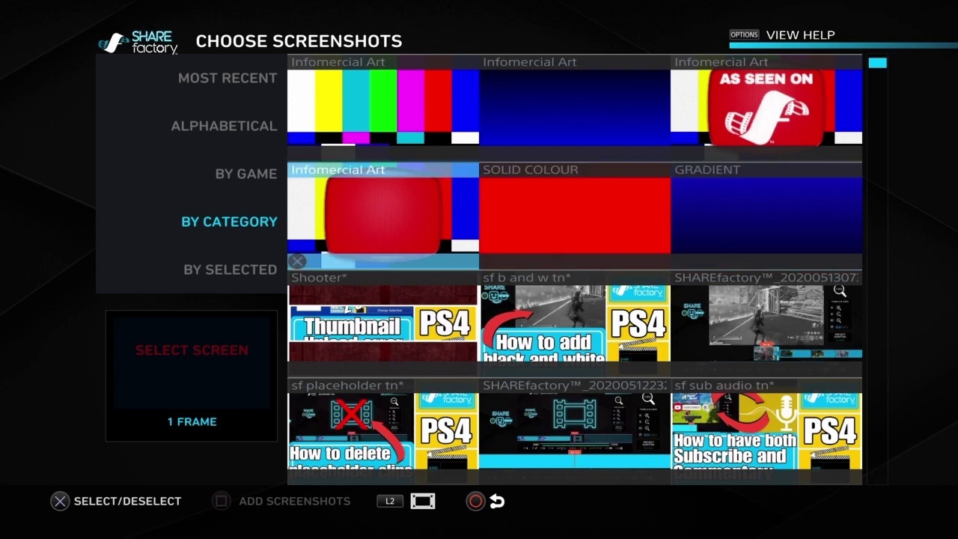
# Go back to the theme selection and choose the Naughty Dog Anniversary theme
pyautogui.press('Escape')
pyautogui.press('Left')
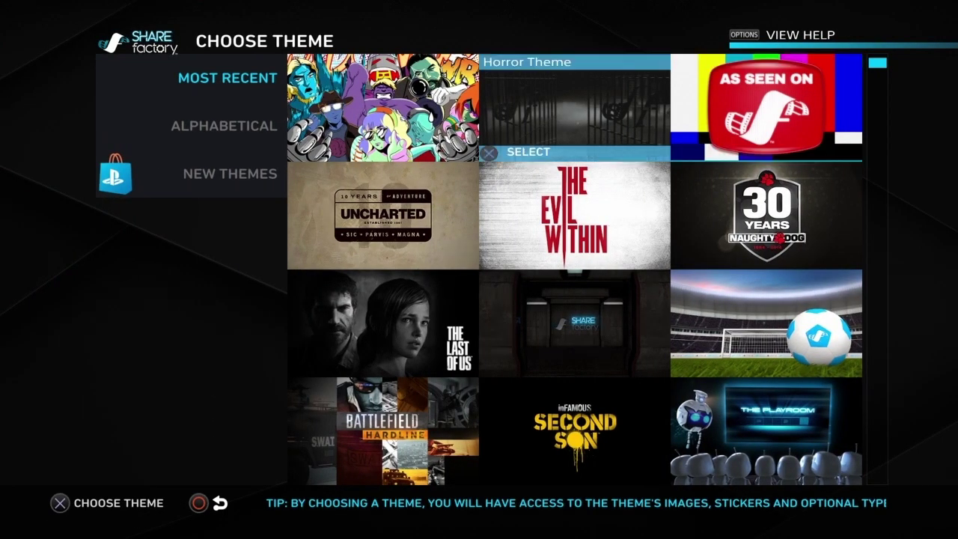
pyautogui.press('Down')
pyautogui.press('Right')
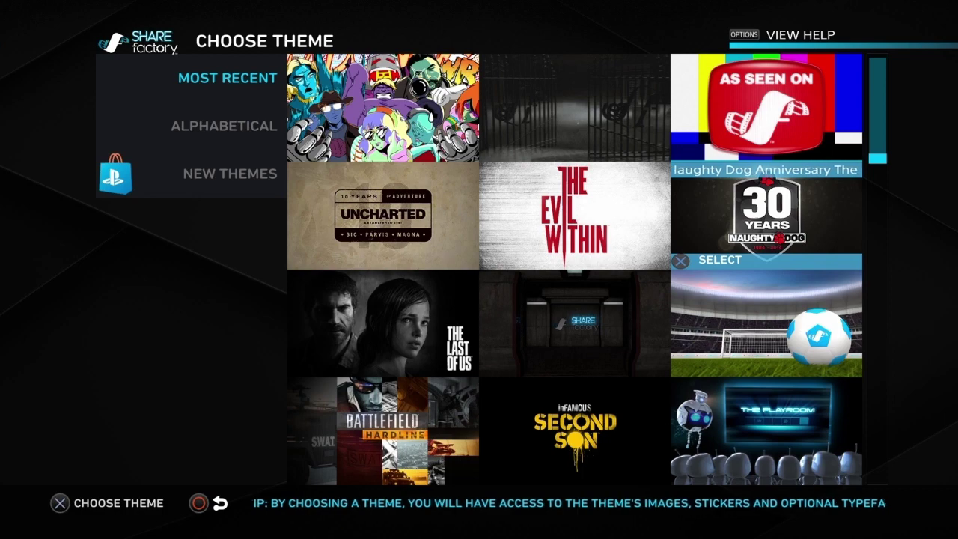
pyautogui.press('Return')
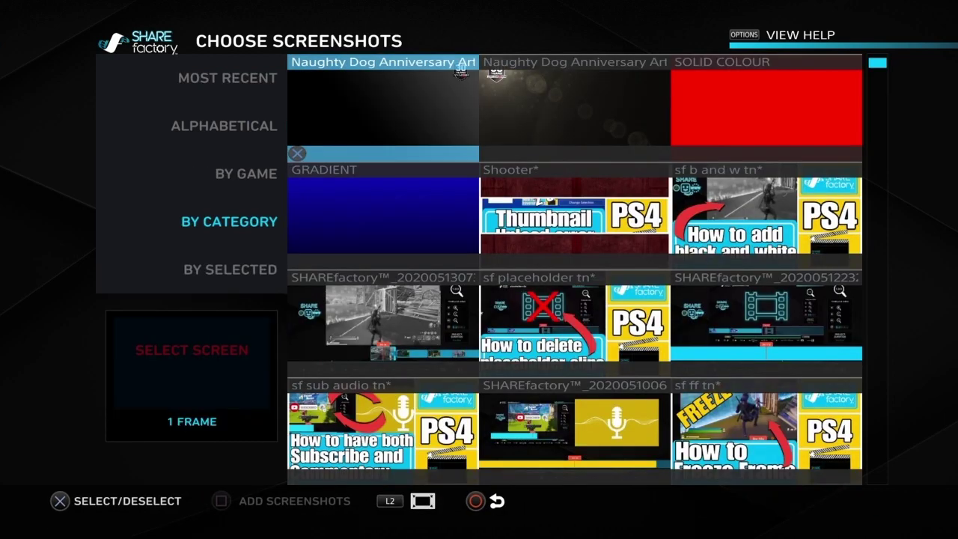
# Add the second Naughty Dog Anniversary Art image, the one with light circles, and continue with the project name tn1
pyautogui.press('Right')
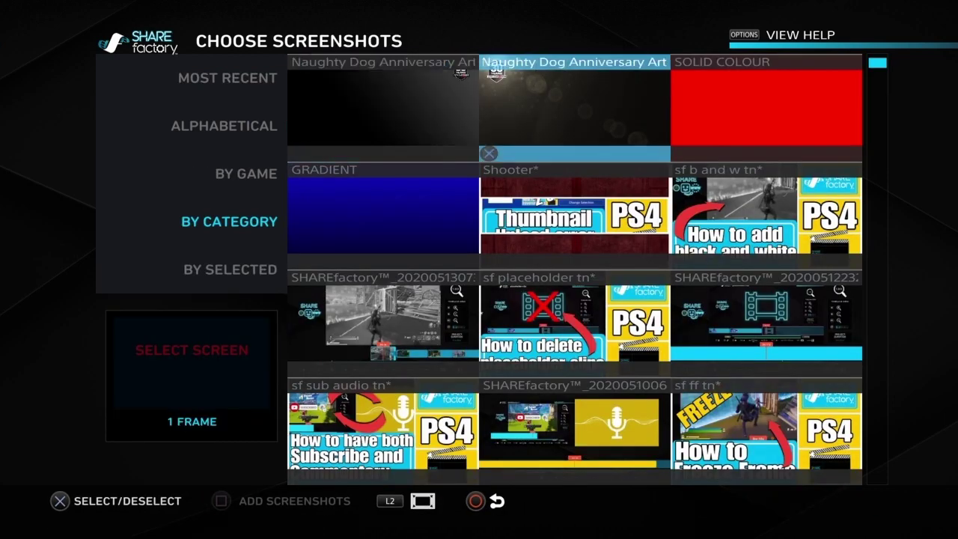
pyautogui.press('Return')
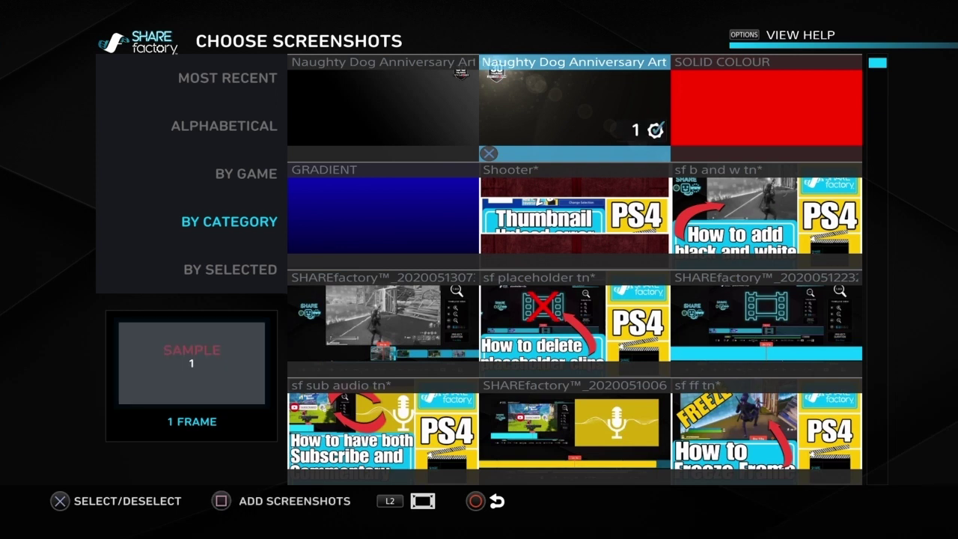
pyautogui.press('Return')
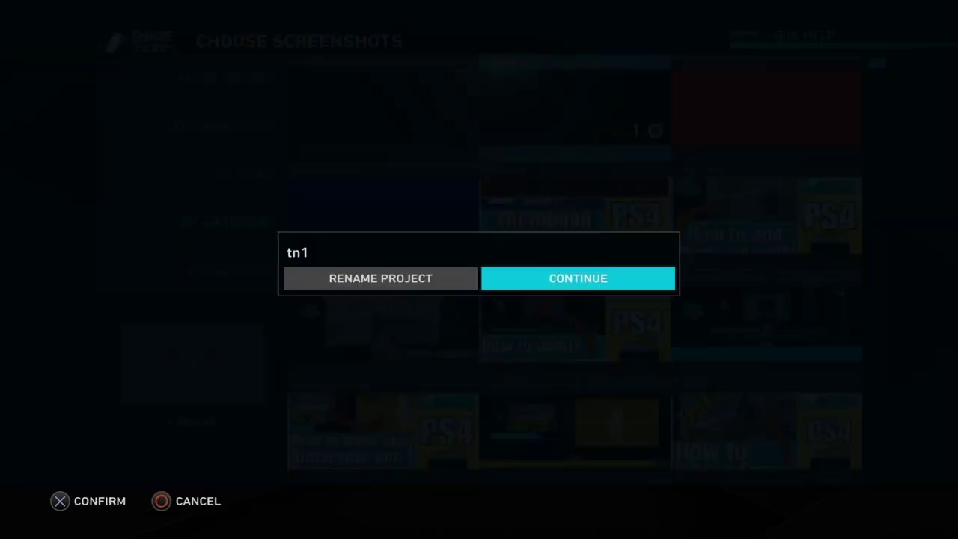
pyautogui.press('Return')
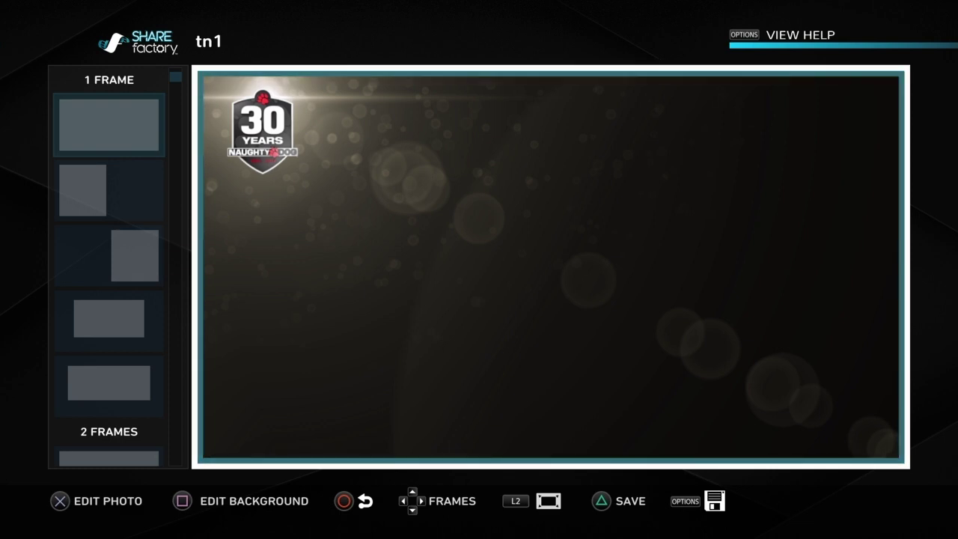
# Apply the 3-frame collage layout made of three stacked full-width horizontal strips
pyautogui.press('Left')
pyautogui.press('Down')
pyautogui.press('Down')
pyautogui.press('Down')
pyautogui.press('Down')
pyautogui.press('Down')
pyautogui.press('Down')
pyautogui.press('Down')
pyautogui.press('Down')
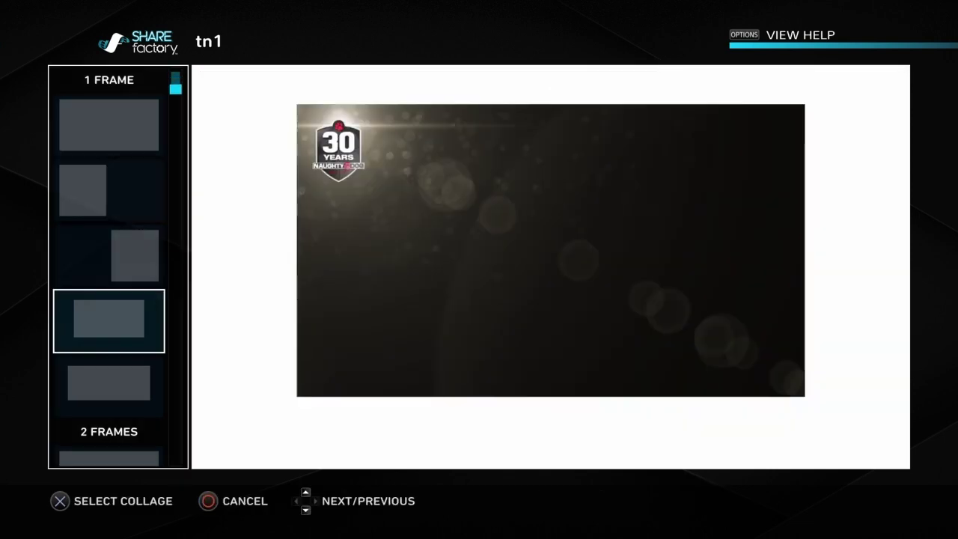
pyautogui.press('Down')
pyautogui.press('Down')
pyautogui.press('Down')
pyautogui.press('Down')
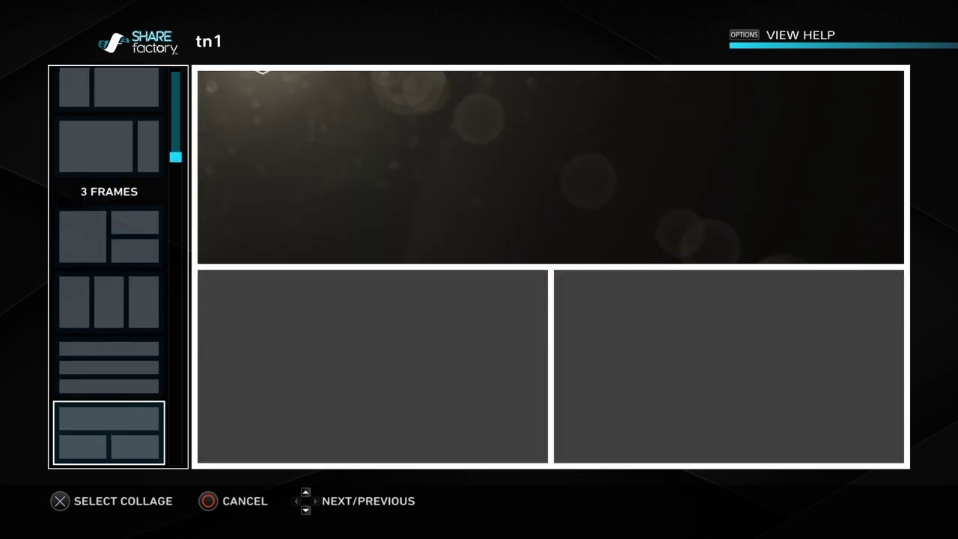
pyautogui.press('Down')
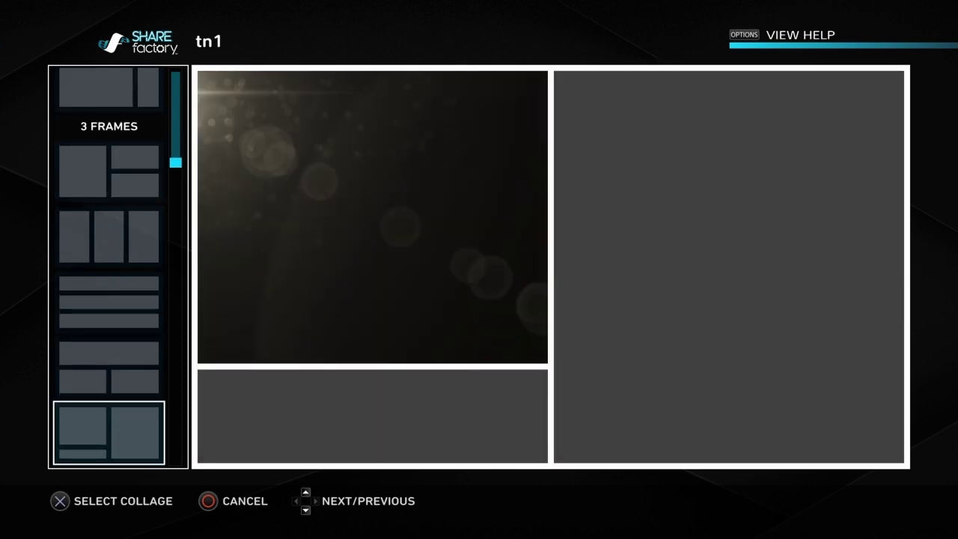
pyautogui.press('Up')
pyautogui.press('Up')
pyautogui.press('Down')
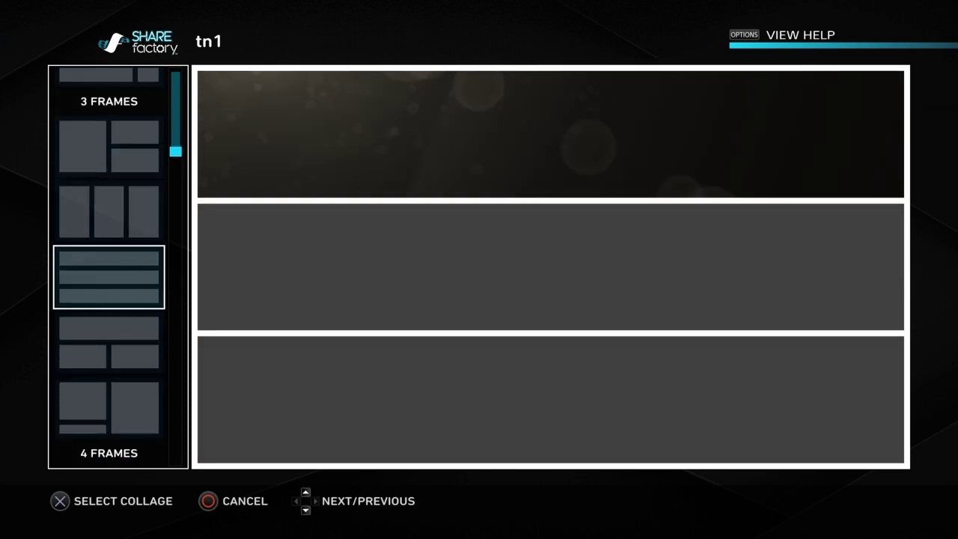
pyautogui.press('Return')
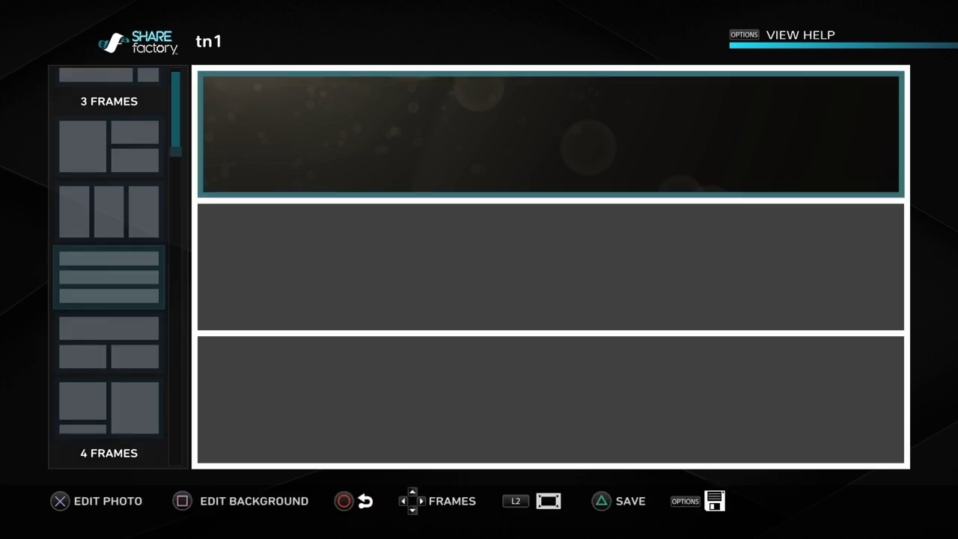
# Fill the middle frame with the second Naughty Dog Anniversary Art image
pyautogui.press('Down')
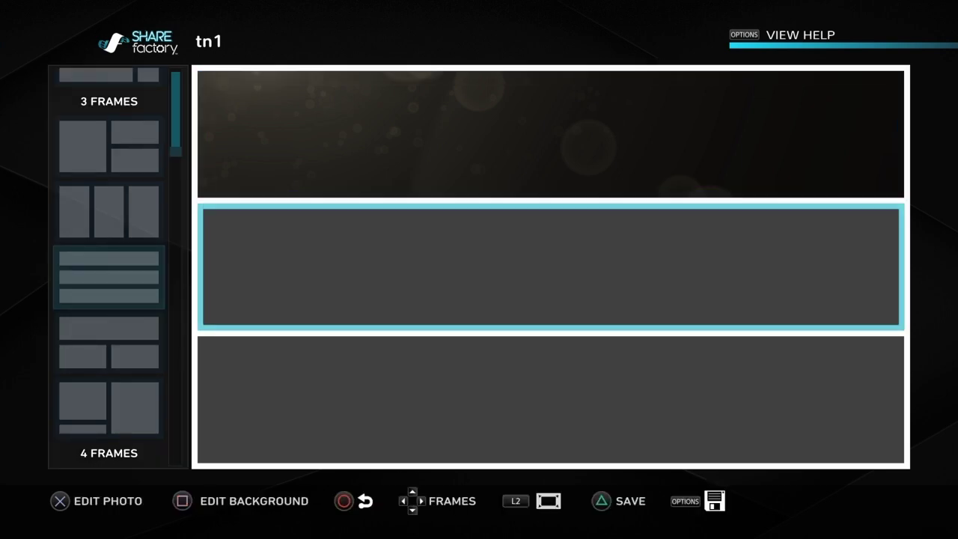
pyautogui.press('Return')
pyautogui.press('Right')
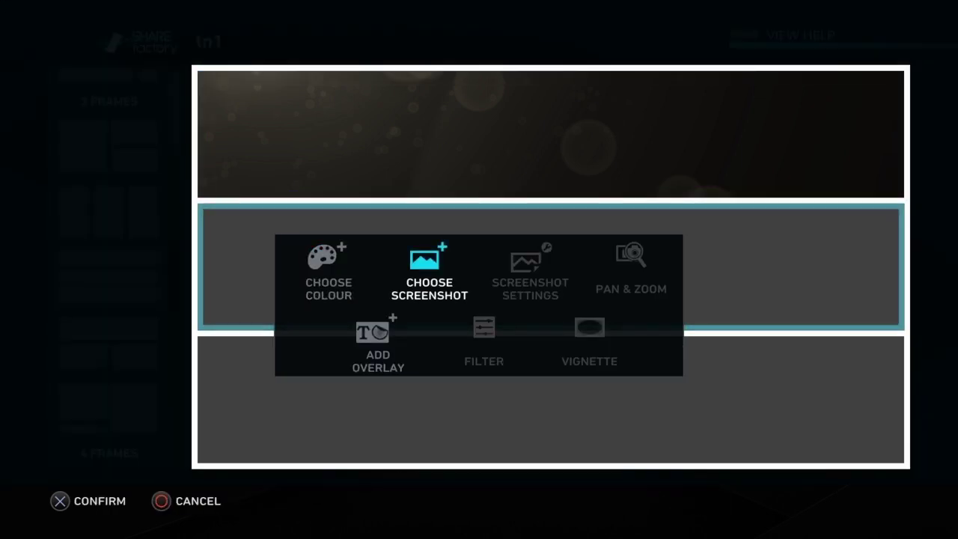
pyautogui.press('Return')
pyautogui.press('Right')
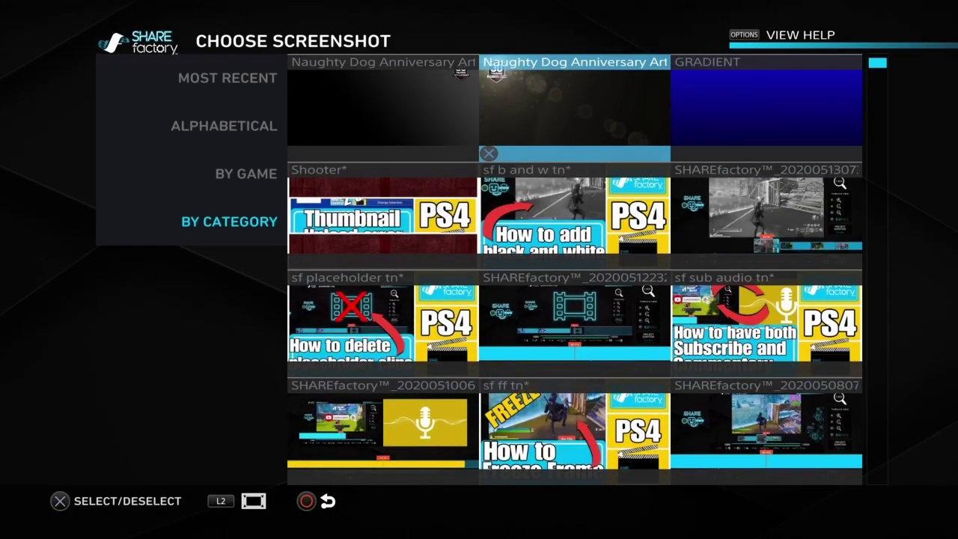
pyautogui.press('Return')
# Fill the bottom frame with the same Naughty Dog Anniversary Art image showing light circles
pyautogui.press('Down')
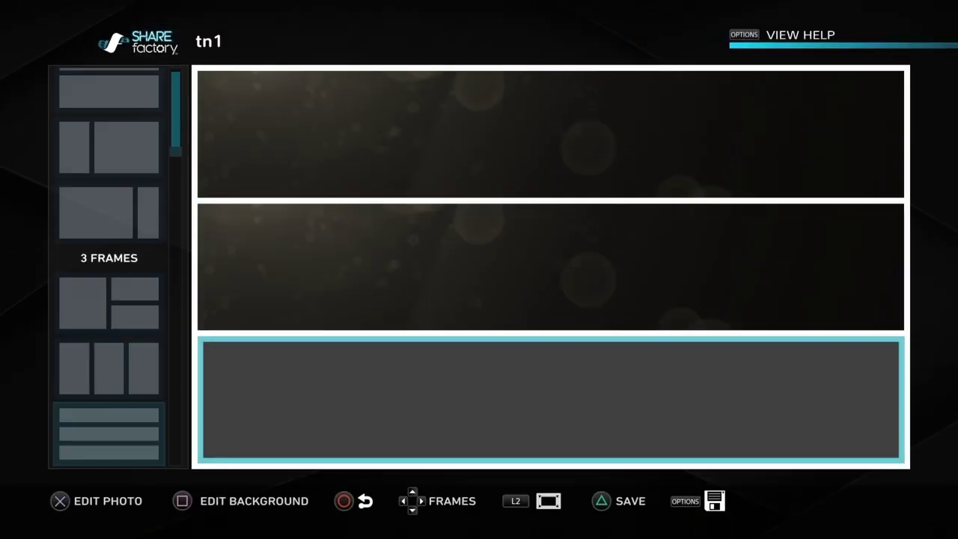
pyautogui.press('Up')
pyautogui.press('Down')
pyautogui.press('Return')
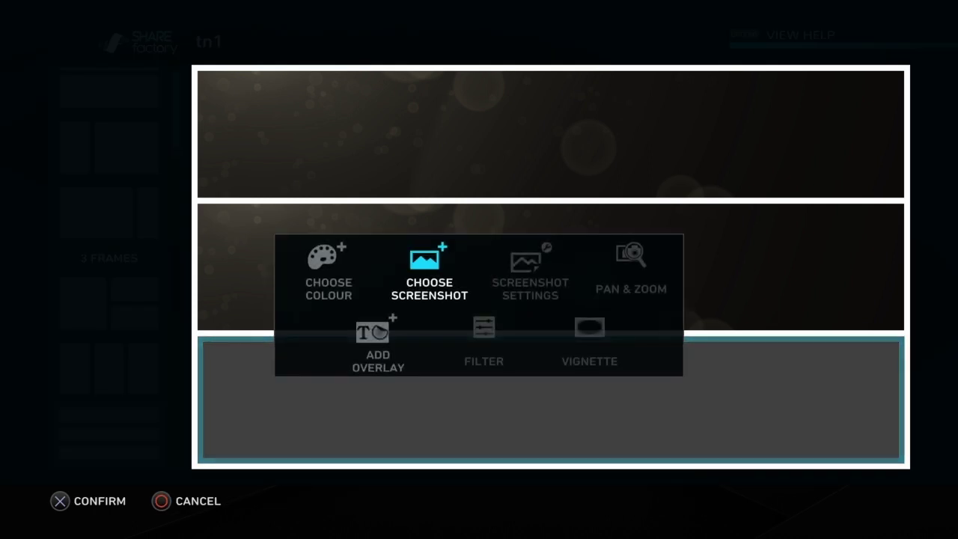
pyautogui.press('Left')
pyautogui.press('Escape')
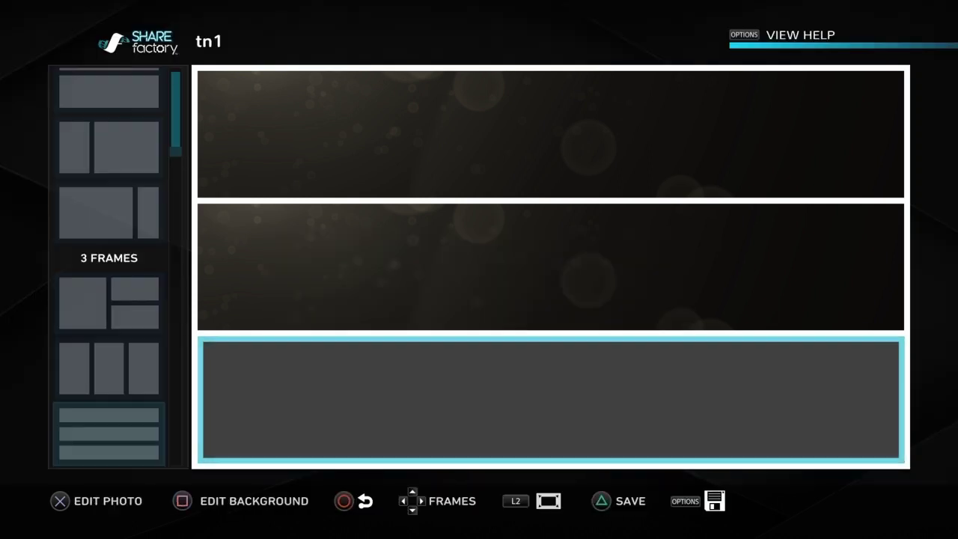
pyautogui.press('Return')
pyautogui.press('Return')
pyautogui.press('Right')
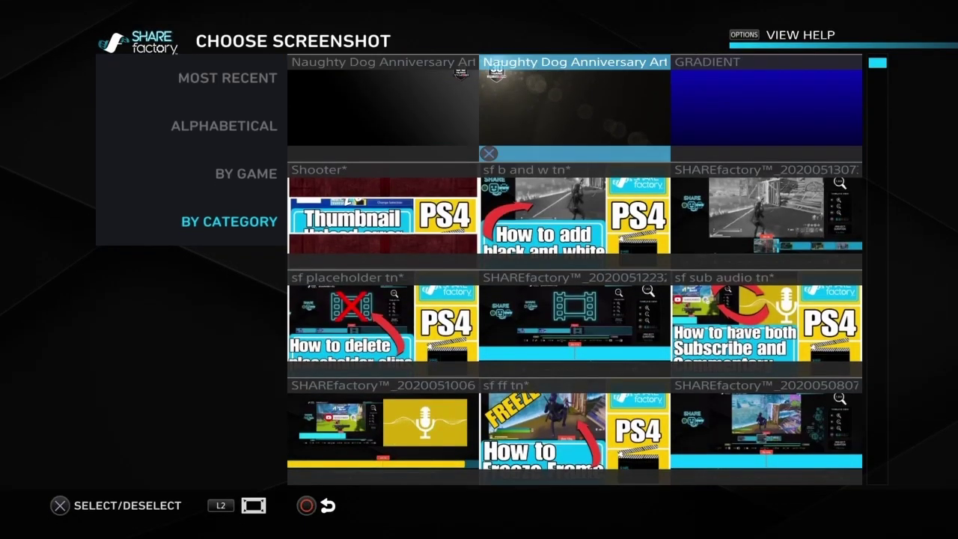
pyautogui.press('Return')
# Zoom the top frame's image to 198% and pan it to a darker area with large light circles
pyautogui.press('Up')
pyautogui.press('Up')
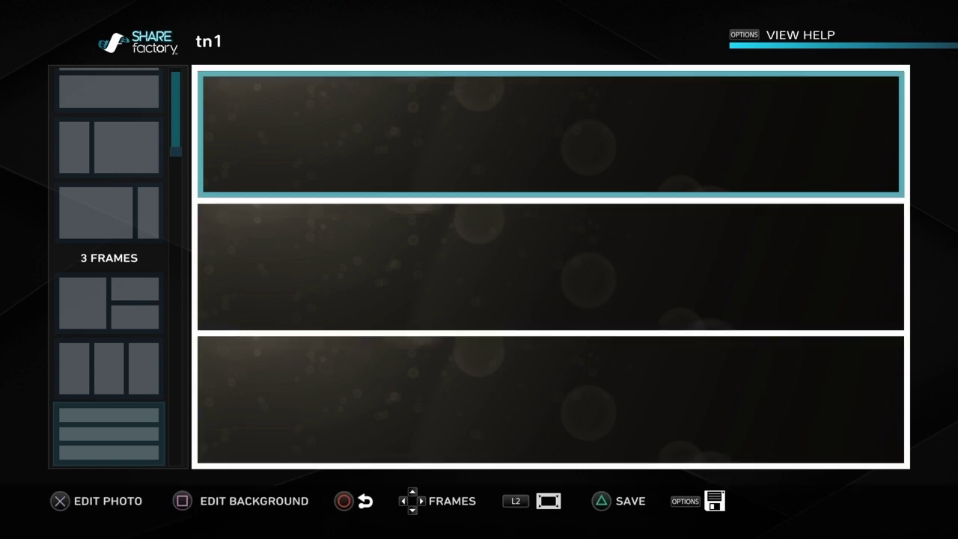
pyautogui.press('Return')
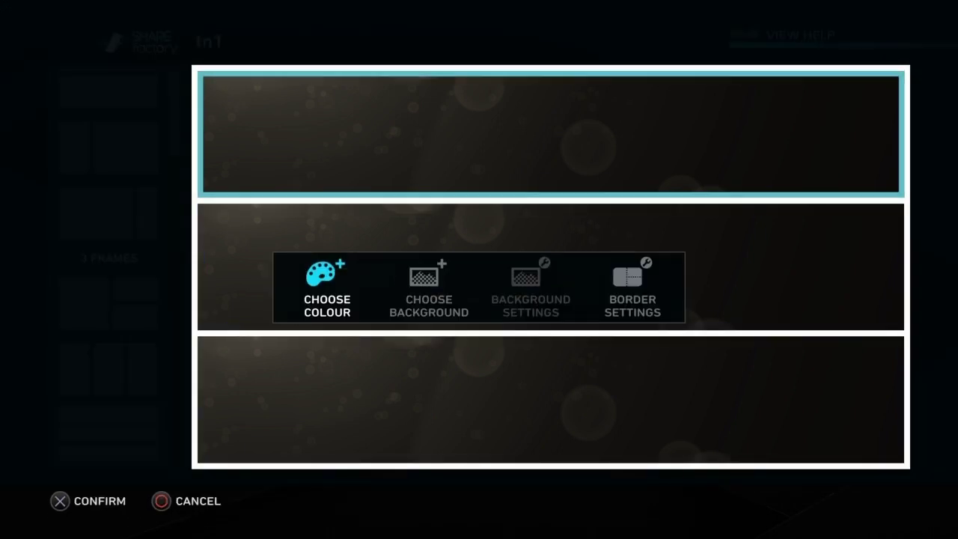
pyautogui.press('Escape')
pyautogui.press('Return')
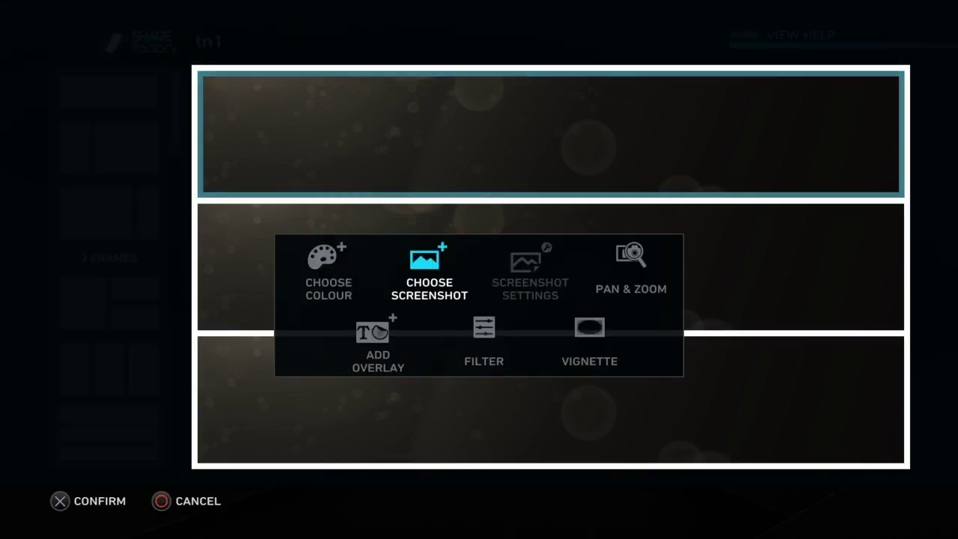
pyautogui.press('Right')
pyautogui.press('Return')
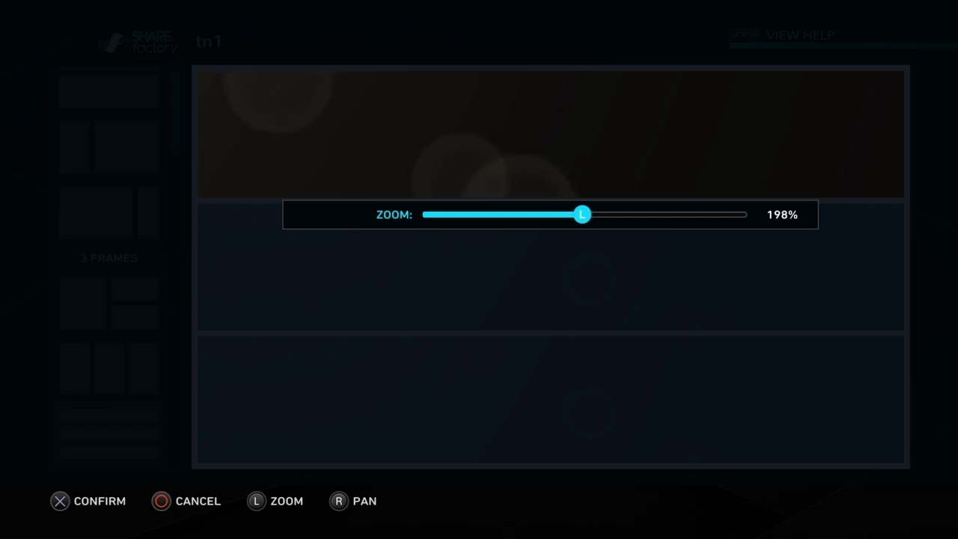
pyautogui.press('Return')
# Zoom the bottom frame's image to 183% and pan it to its large light circles
pyautogui.press('Down')
pyautogui.press('Down')
pyautogui.press('Return')
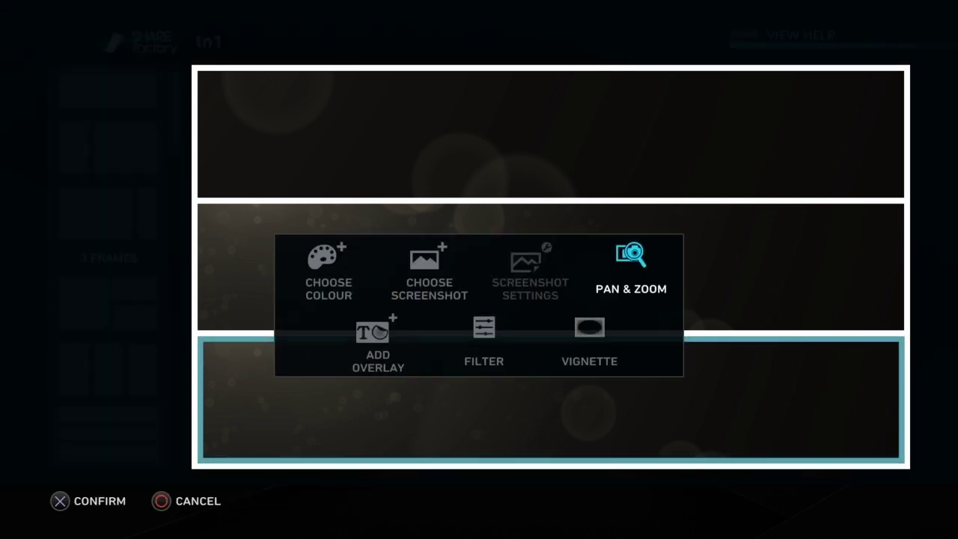
pyautogui.press('Return')
pyautogui.press('Right')
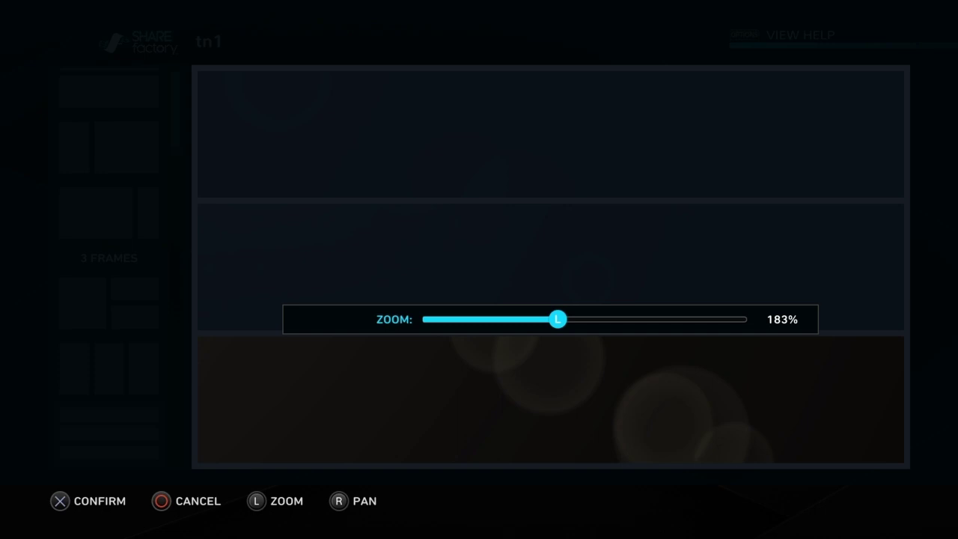
pyautogui.press('Return')
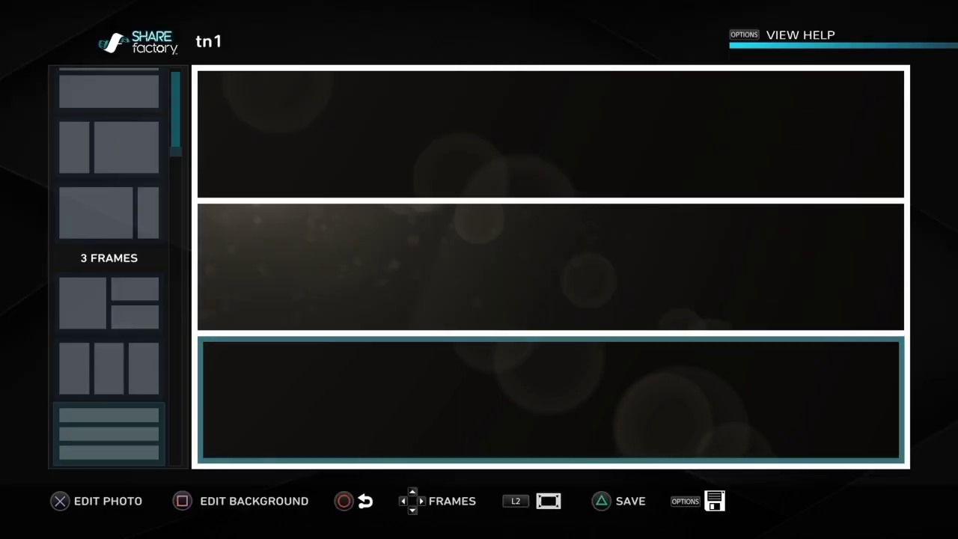
# Set the collage border spacing to 5 and keep the rounding at 0
pyautogui.press('Up')
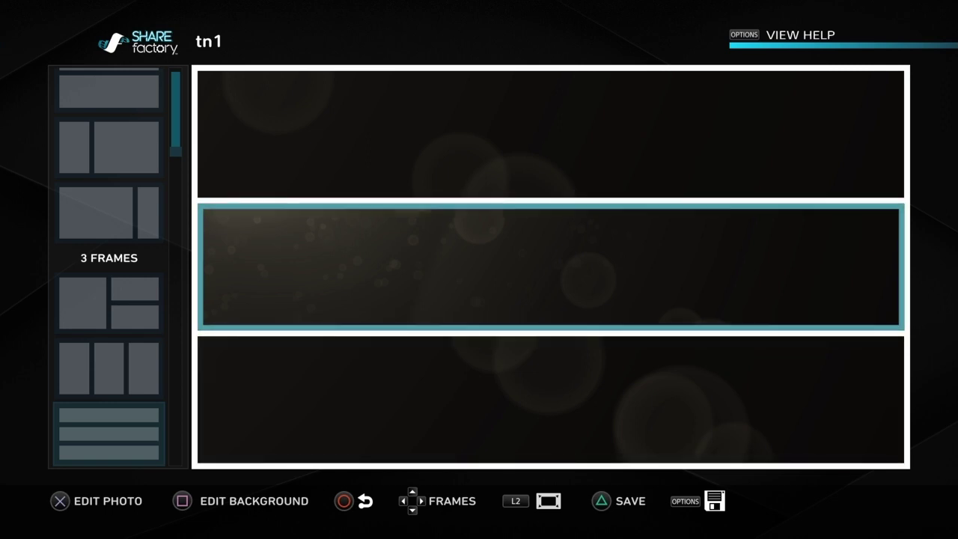
pyautogui.press('Return')
pyautogui.press('Right')
pyautogui.press('Right')
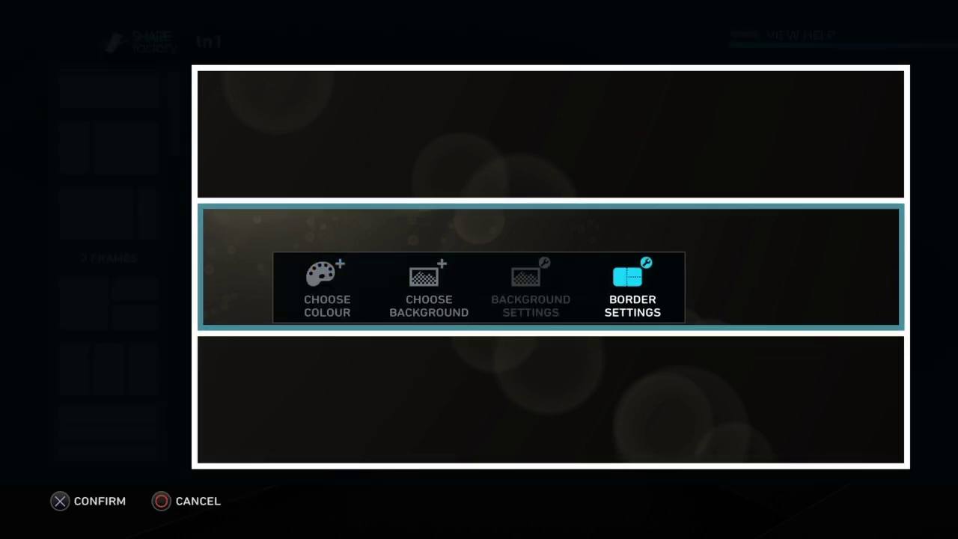
pyautogui.press('Return')
pyautogui.press('Left')
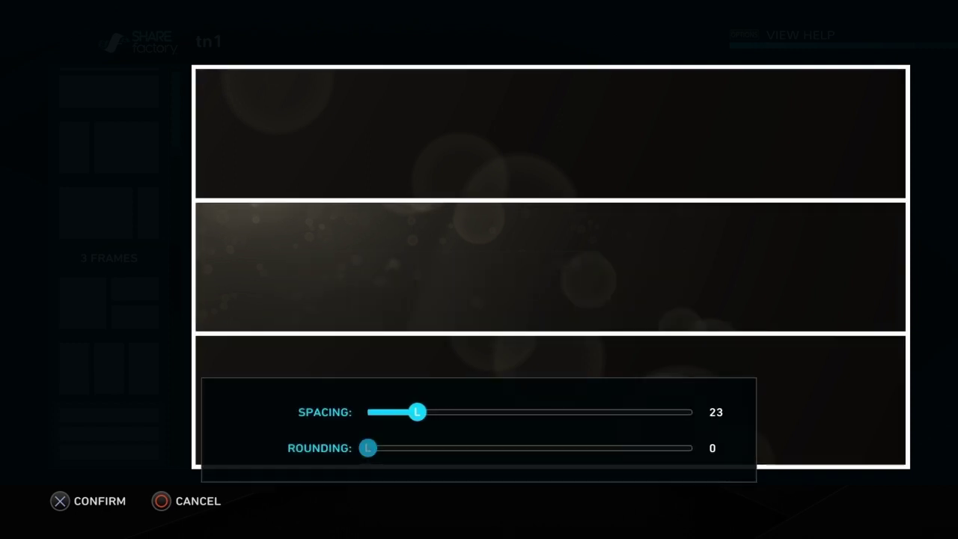
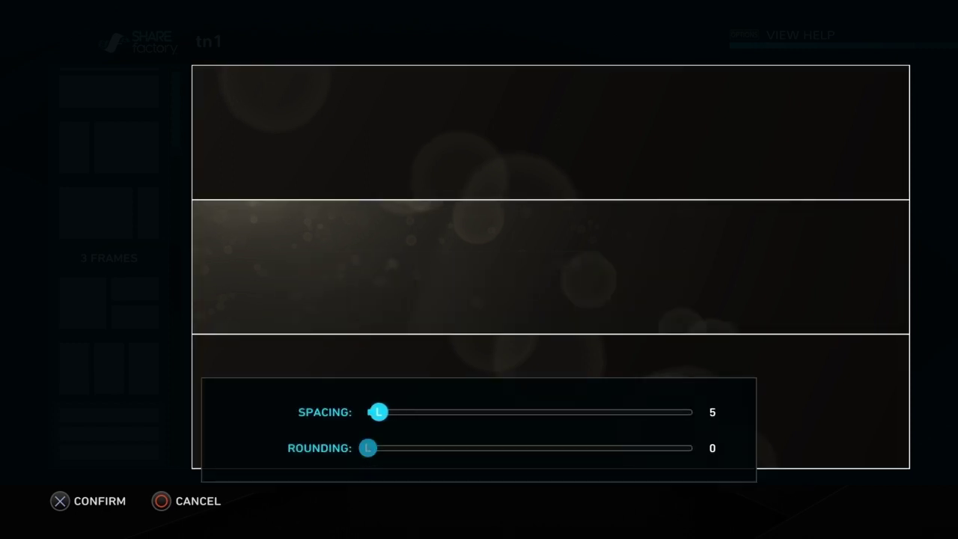
pyautogui.press('Return')
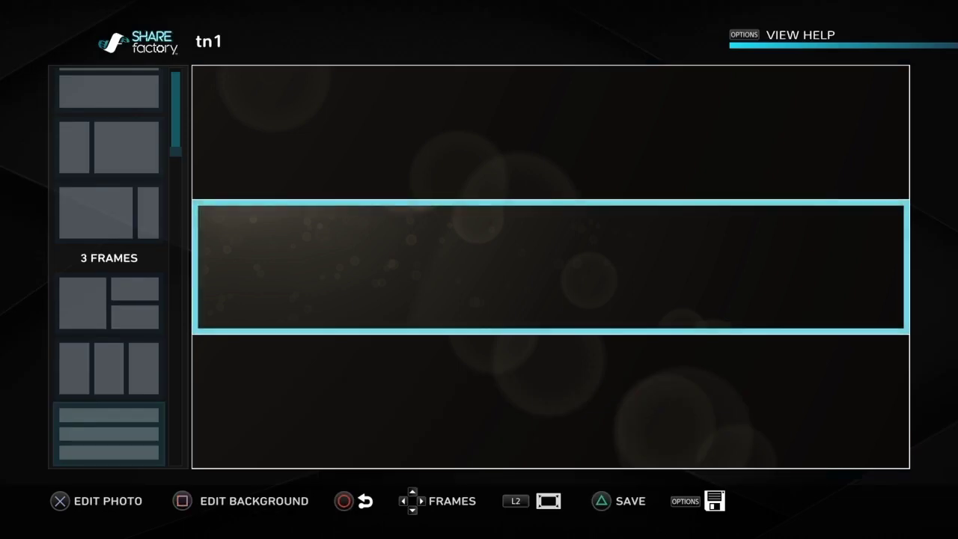
# Open the text styles for adding an overlay to the collage
pyautogui.press('Return')
pyautogui.press('Return')
pyautogui.press('Left')
pyautogui.press('Left')
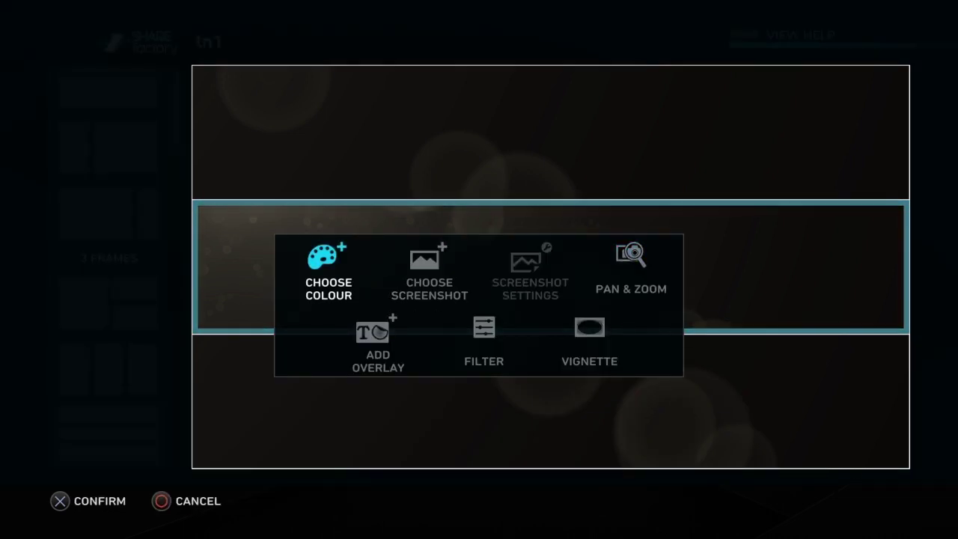
pyautogui.press('Down')
pyautogui.press('Return')
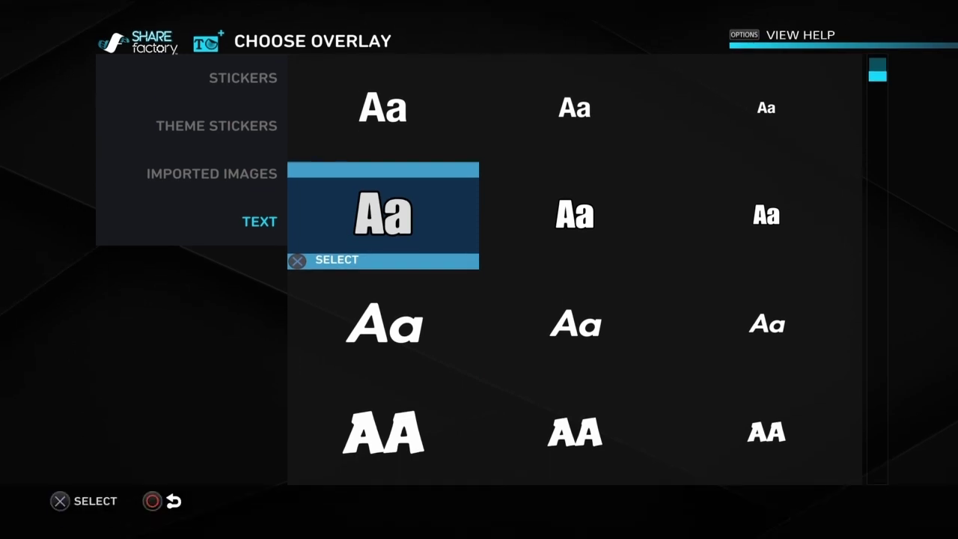
# Browse the text styles and choose the large size of the thin brush-script style for a new text overlay
pyautogui.press('Left')
pyautogui.press('Right')
pyautogui.press('Down')
pyautogui.press('Down')
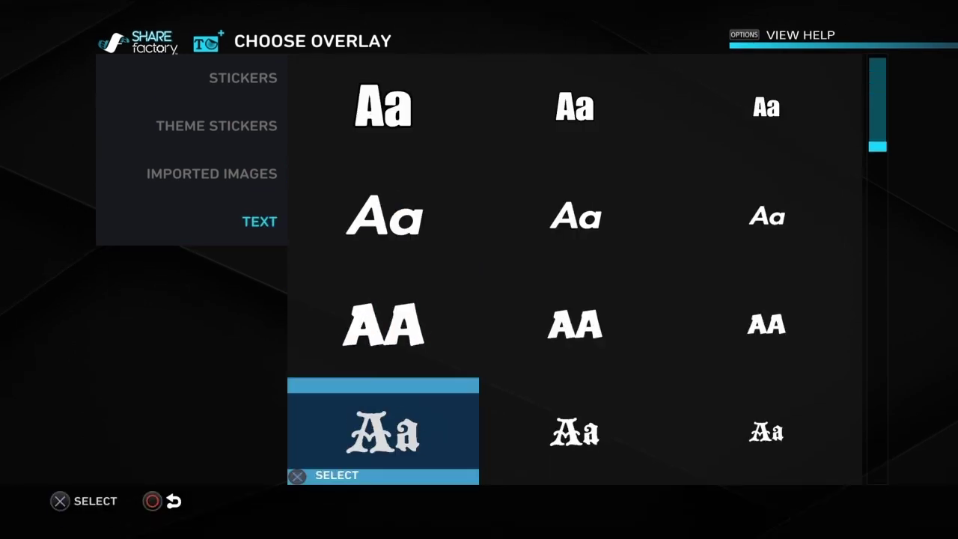
pyautogui.press('Right')
pyautogui.press('Down')
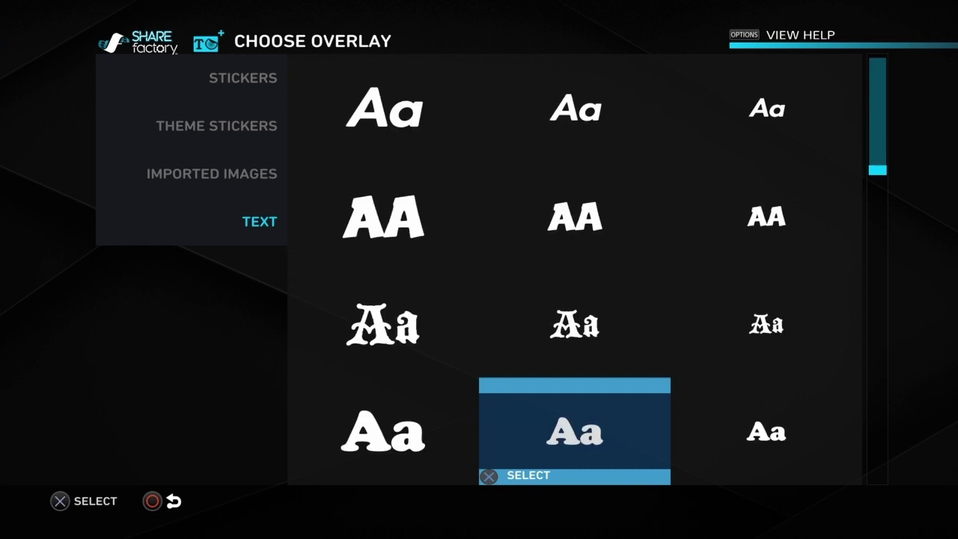
pyautogui.press('Down')
pyautogui.press('Down')
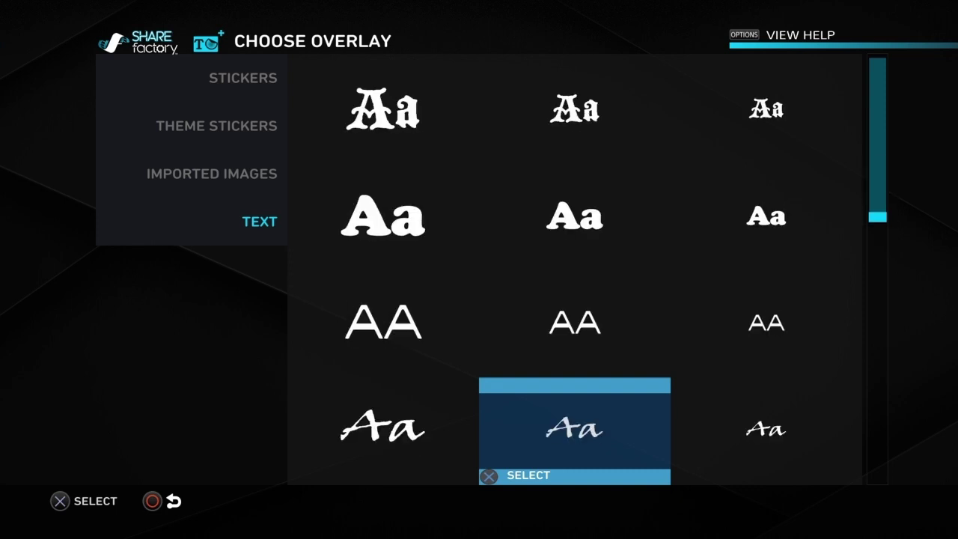
pyautogui.press('Down')
pyautogui.press('Up')
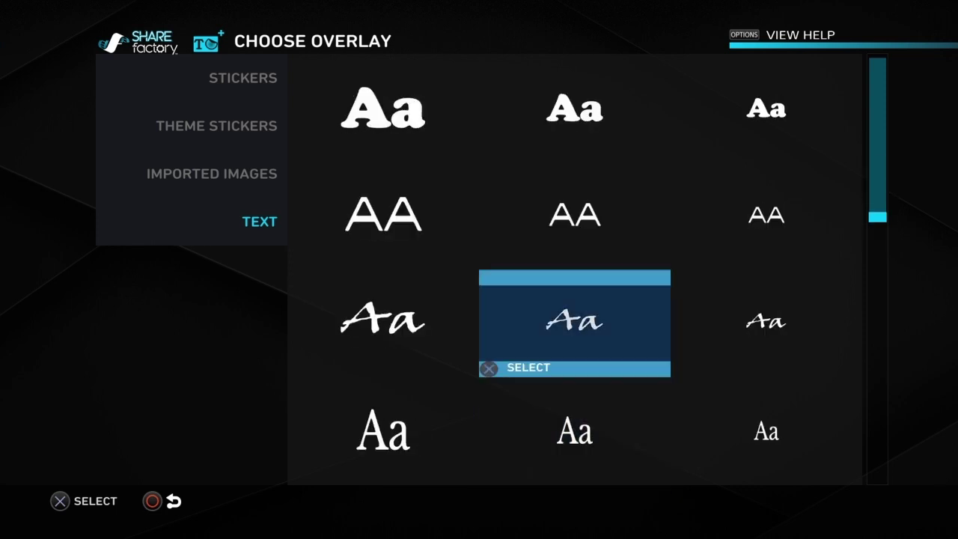
pyautogui.press('Left')
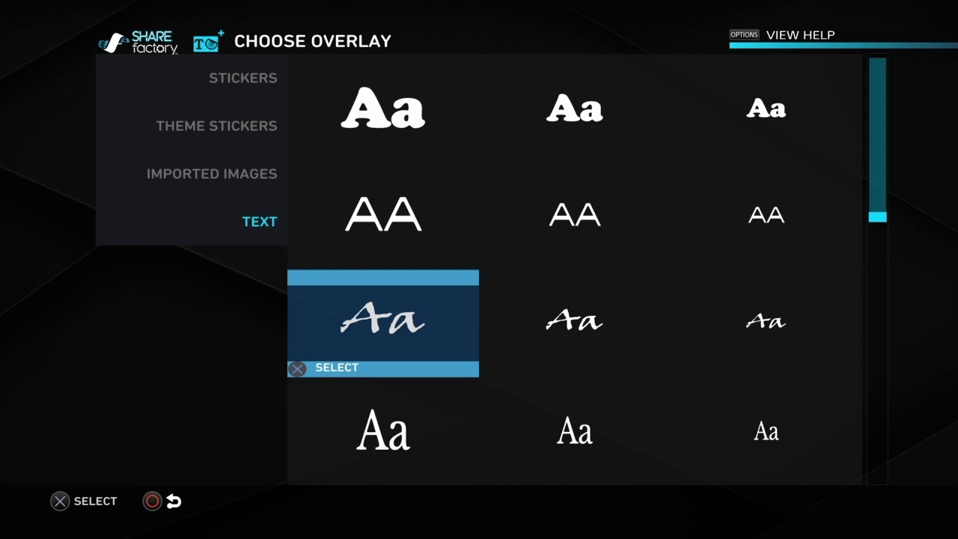
pyautogui.press('Return')
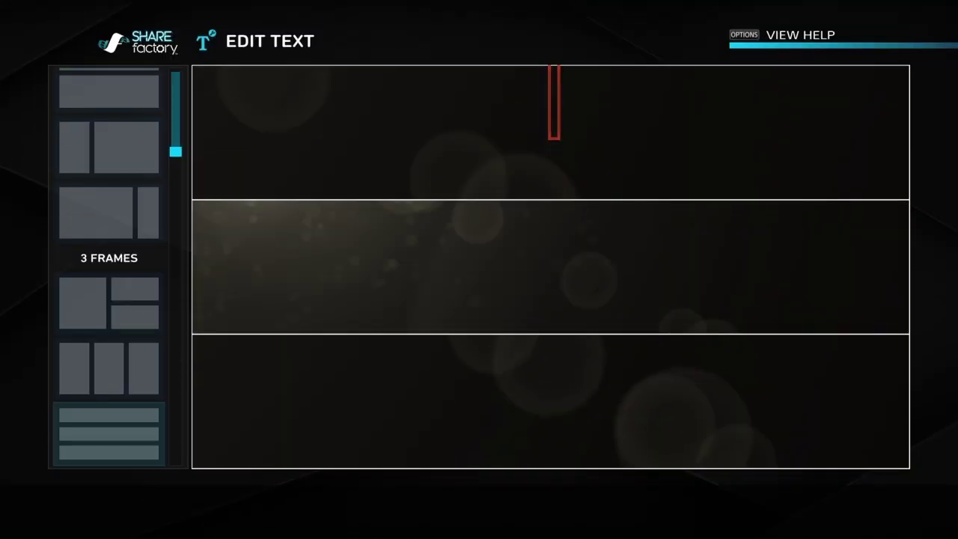
# Enter "Awesome" as the overlay text
pyautogui.write('Awesome')
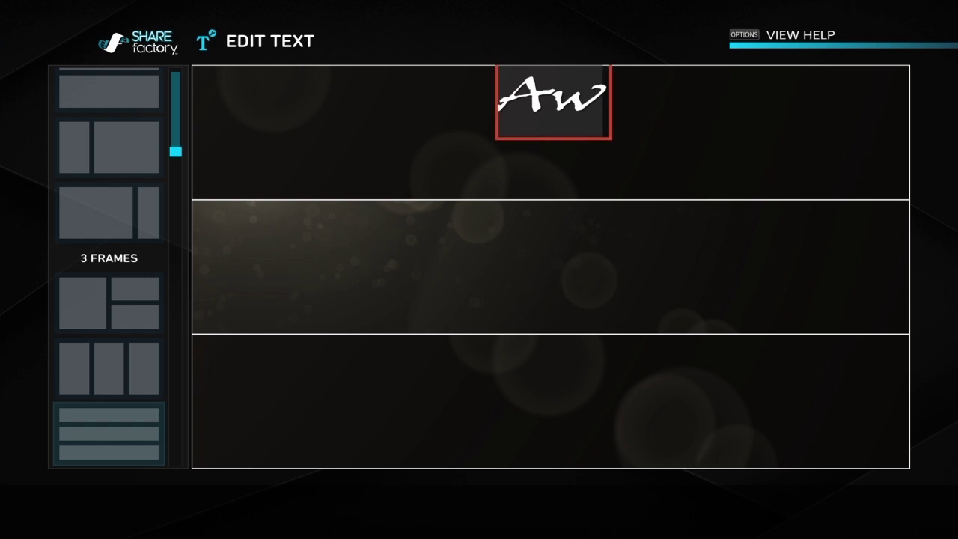
pyautogui.press('Return')
pyautogui.press('Return')
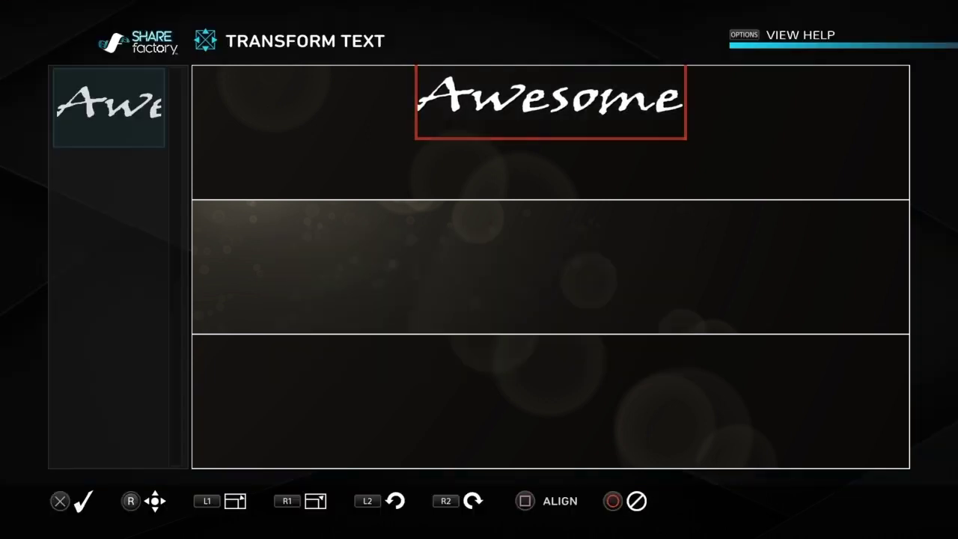
# Shrink the "Awesome" text slightly and place it near the centre of the middle strip's upper half
pyautogui.press('Down')
pyautogui.press('Right')
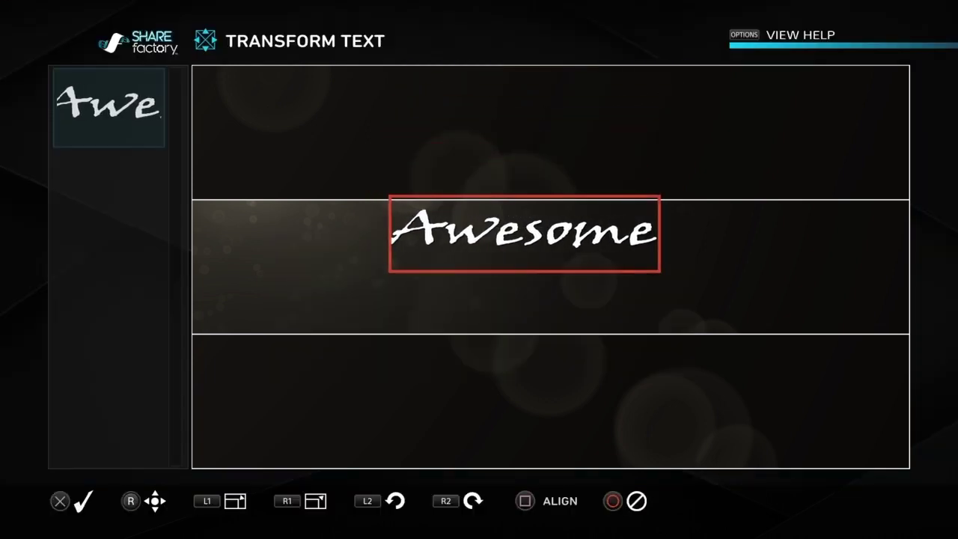
pyautogui.press('-')
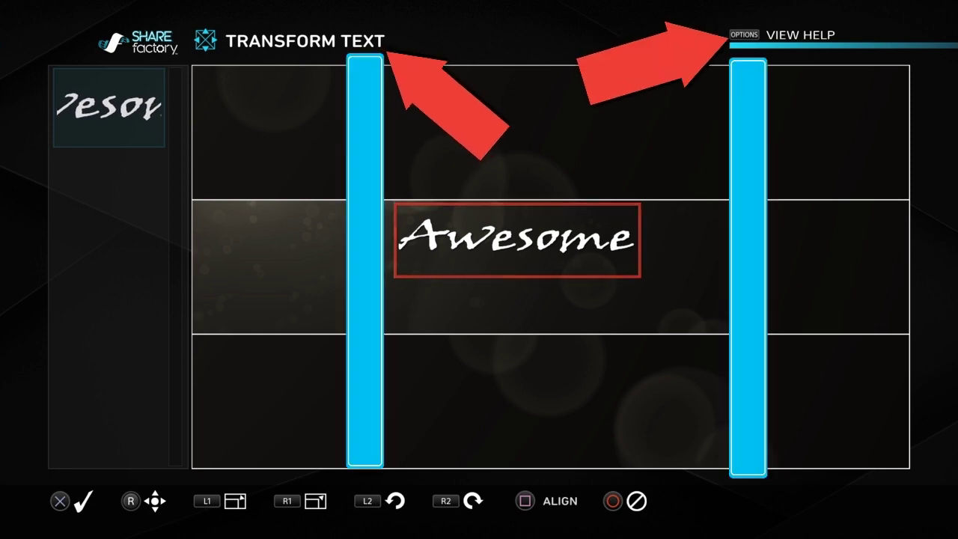
pyautogui.press('Left')
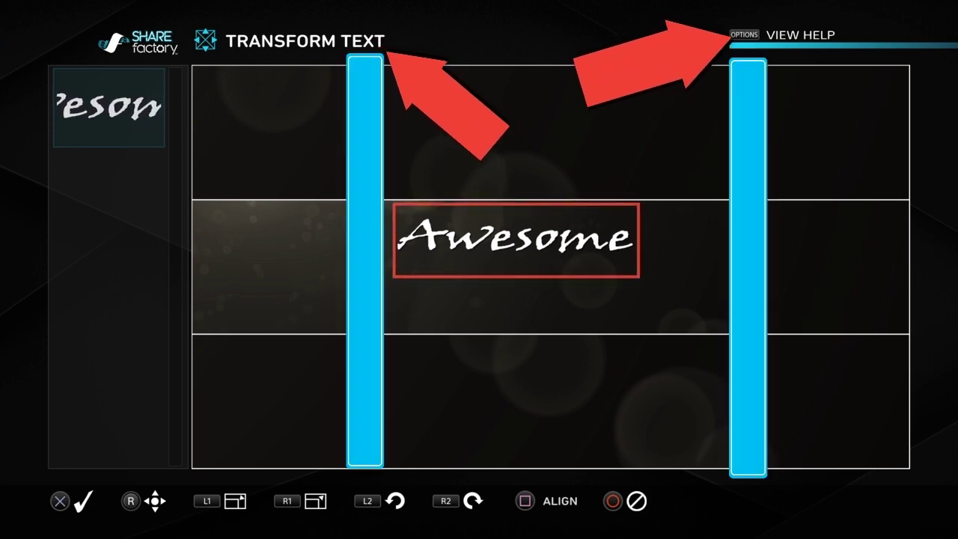
pyautogui.press('Return')
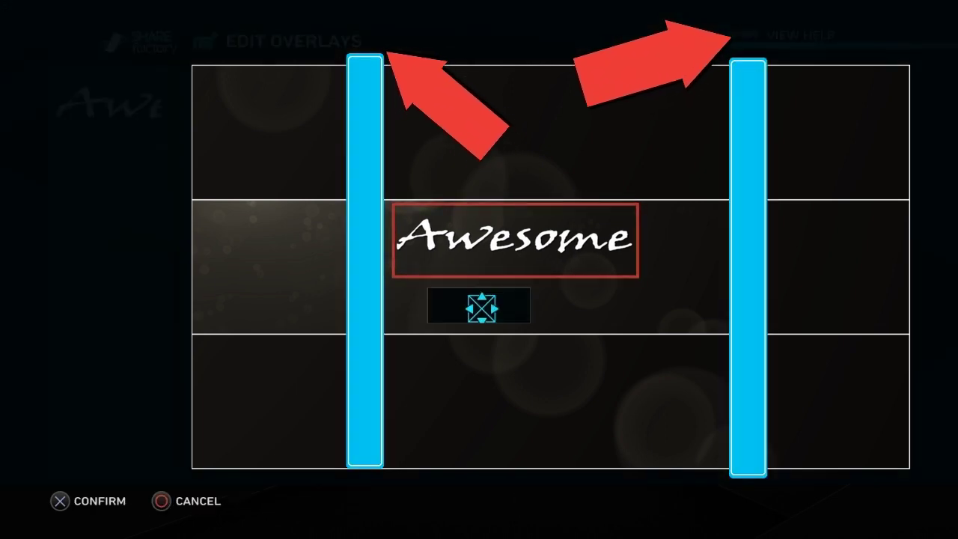
pyautogui.press('Return')
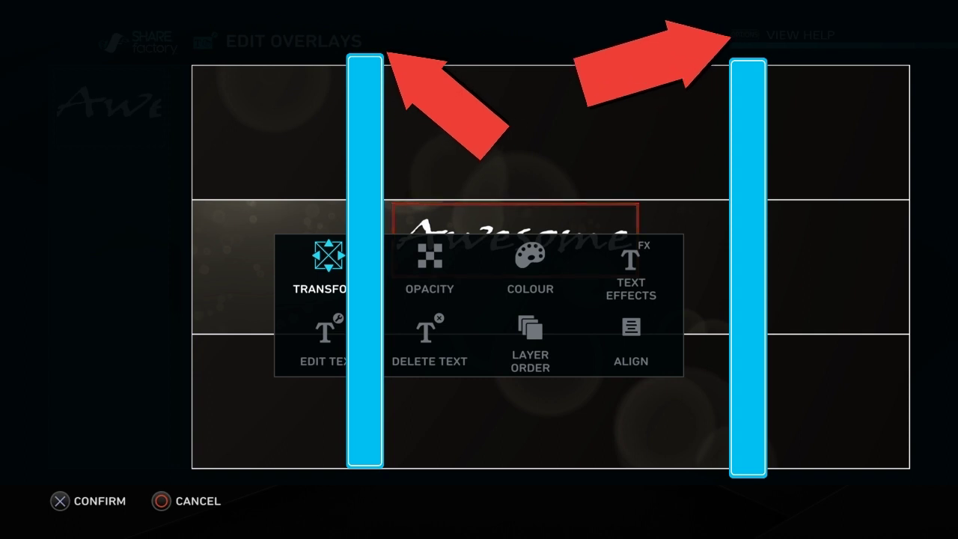
pyautogui.press('Escape')
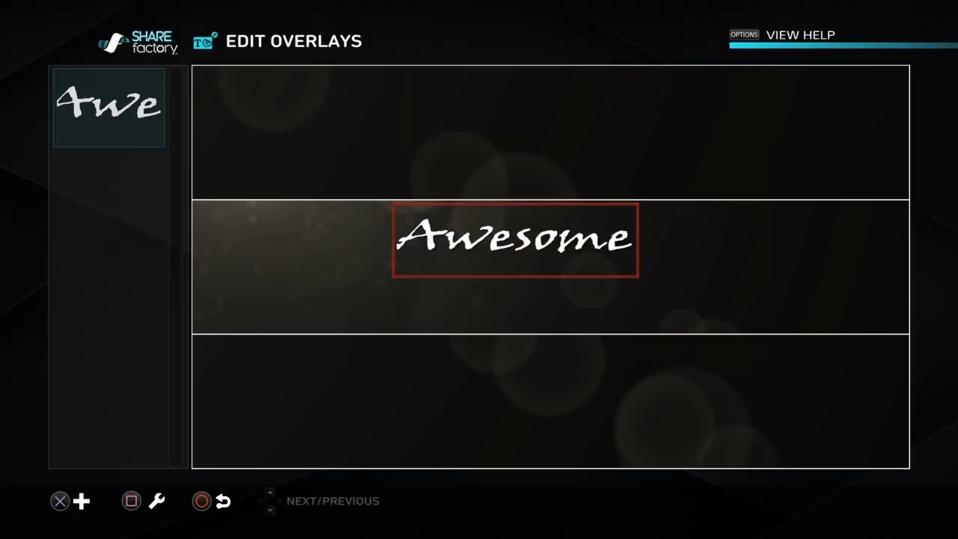
# Add a "Banner" text overlay in the same large brush-script style and place it slightly smaller directly beneath "Awesome"
pyautogui.press('Return')
pyautogui.press('Return')
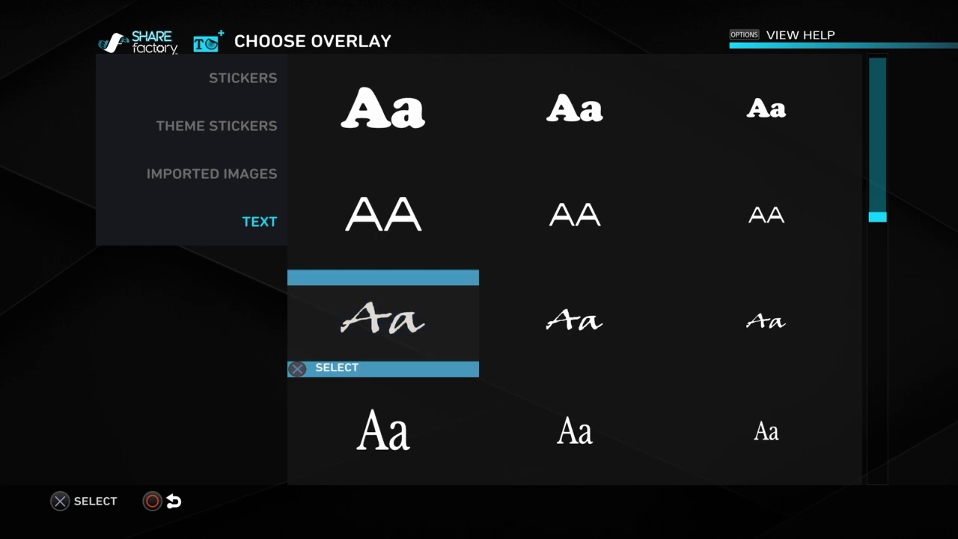
pyautogui.write('B')
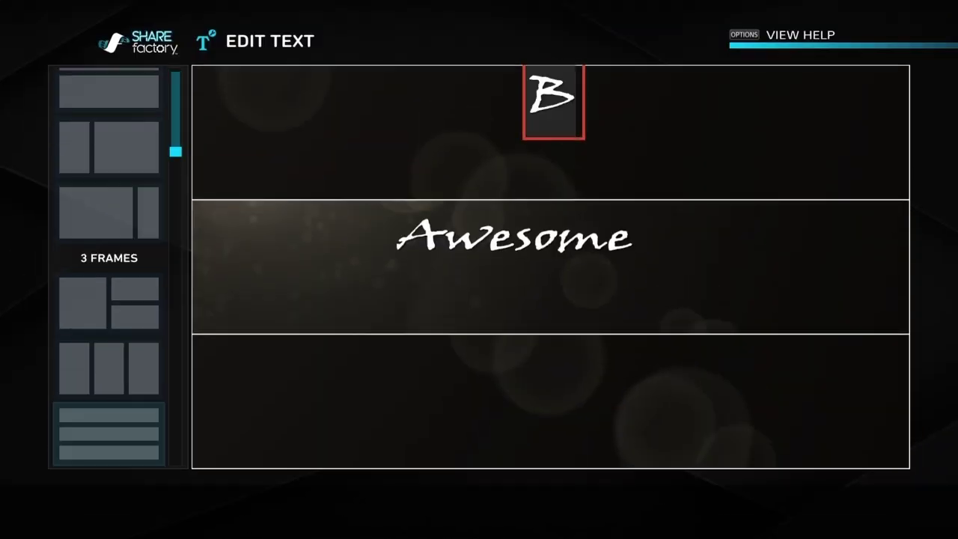
pyautogui.write('anner')
pyautogui.press('Return')
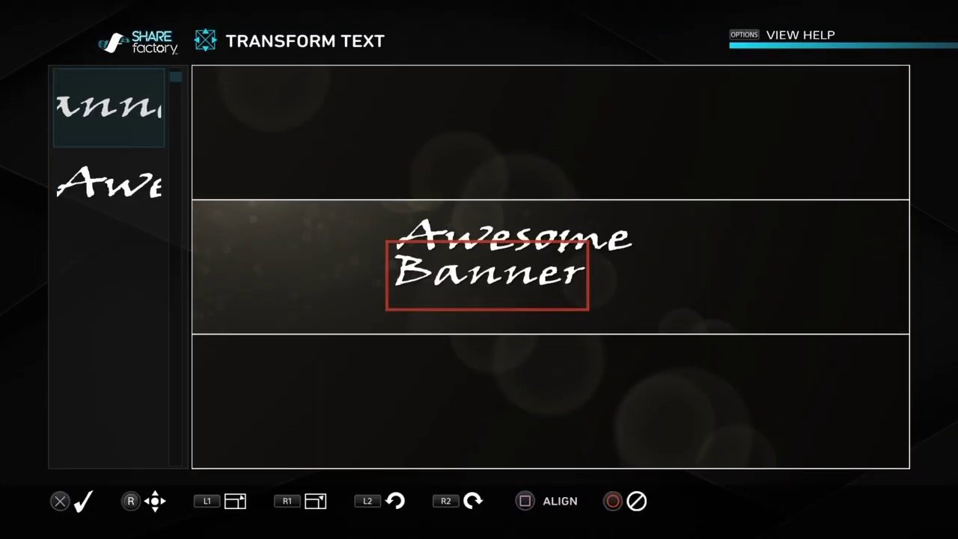
pyautogui.press('Return')
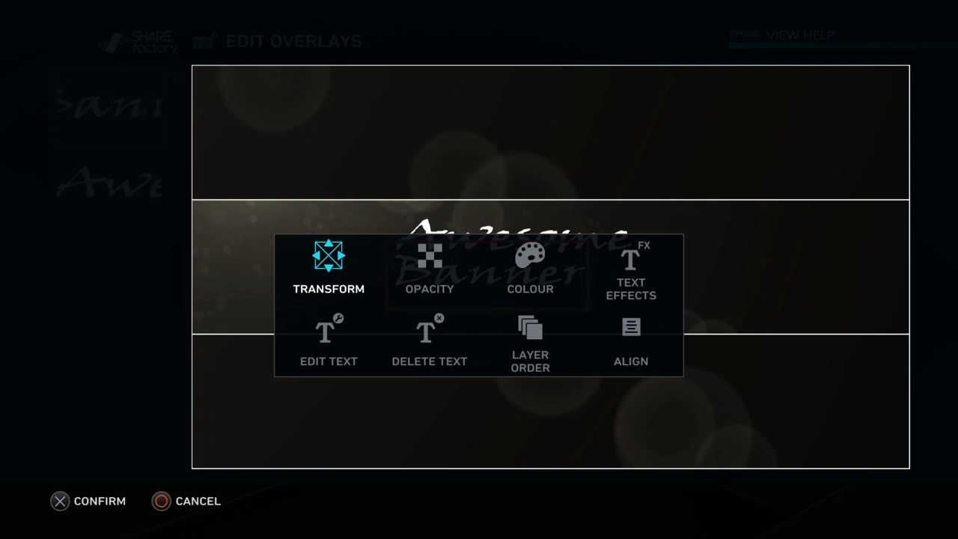
pyautogui.press('Escape')
# Add another text overlay reading "made on sharefactory" in the same large brush-script style
pyautogui.press('Return')
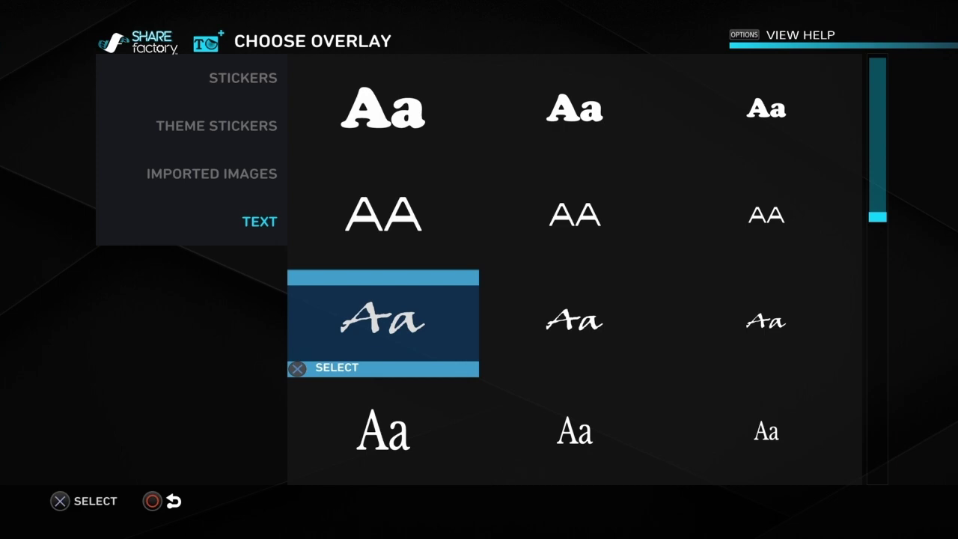
pyautogui.press('Return')
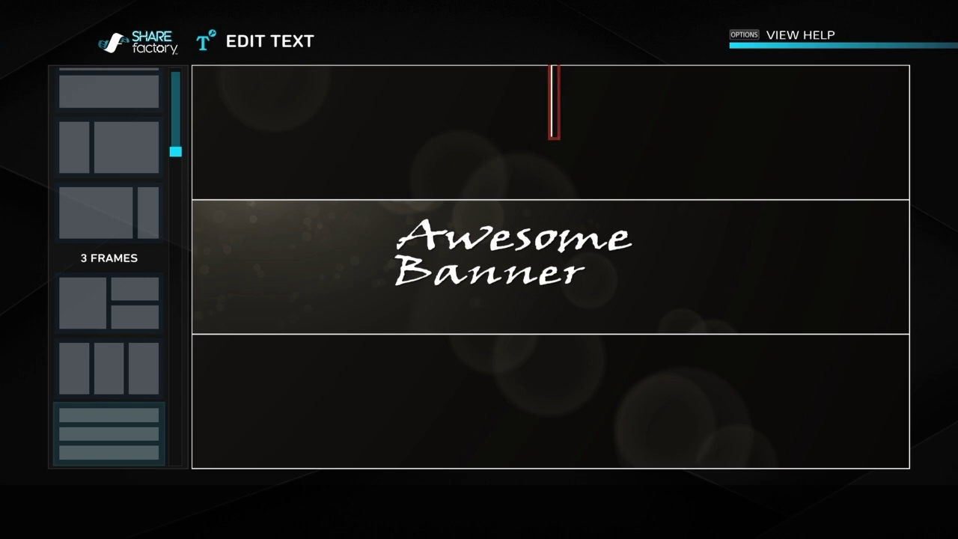
pyautogui.write('P')
pyautogui.press('BackSpace')
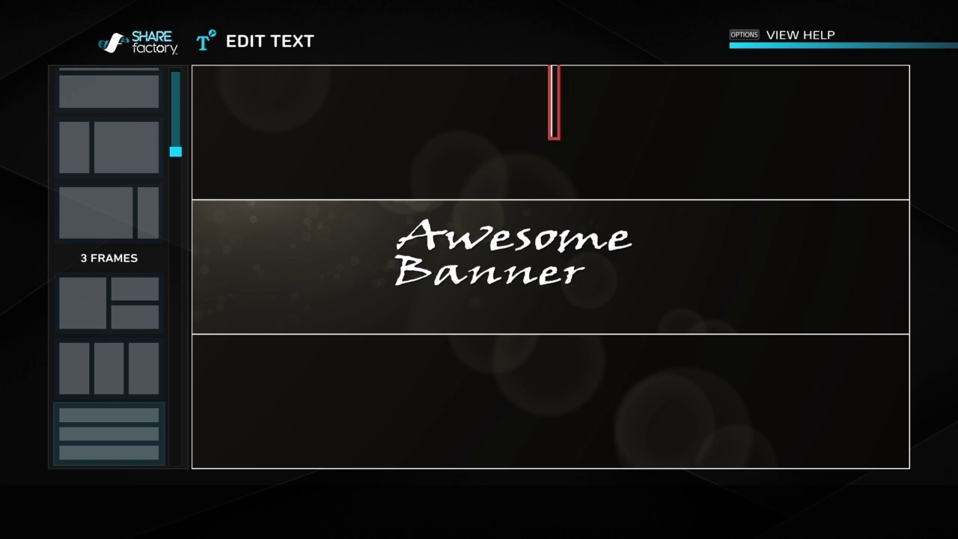
pyautogui.write('made')
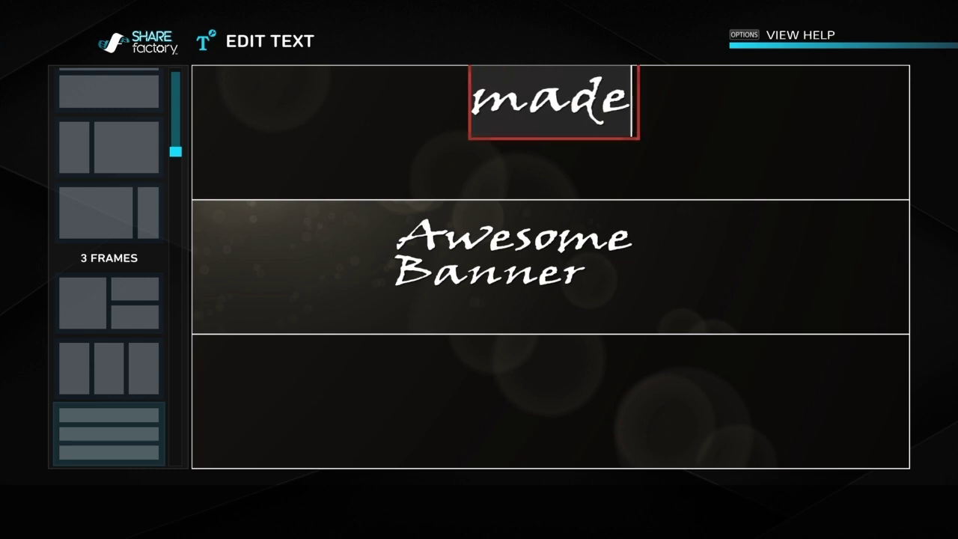
pyautogui.write(' on sharefactory')
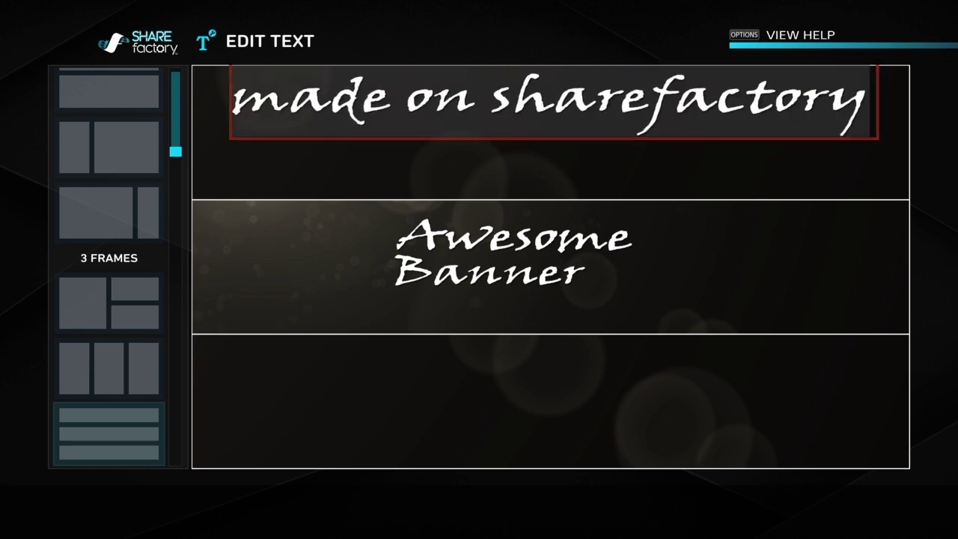
pyautogui.press('Return')
pyautogui.press('Return')
# Shrink "made on sharefactory" to about half size and place it directly beneath "Banner", roughly aligned with its start
pyautogui.press('Down')
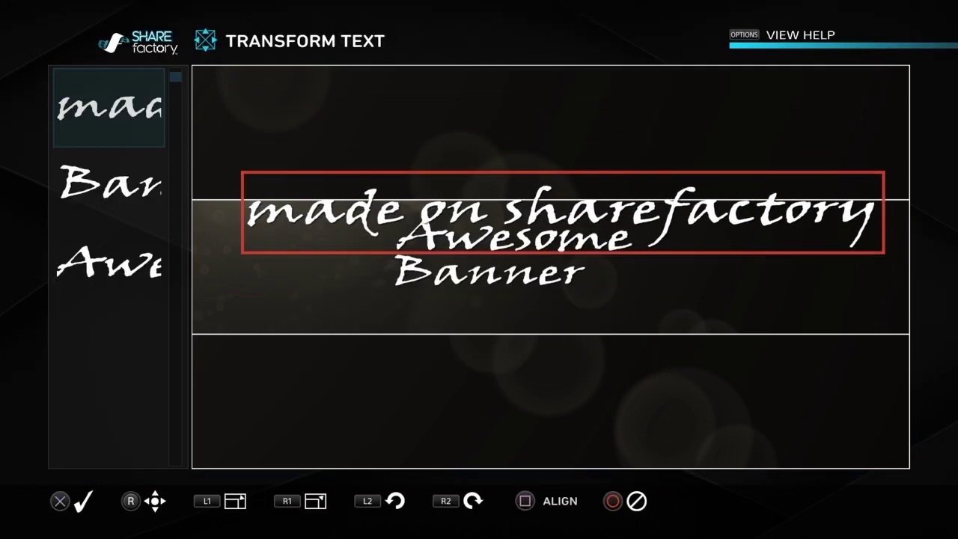
pyautogui.press('Down')
pyautogui.press('Left')
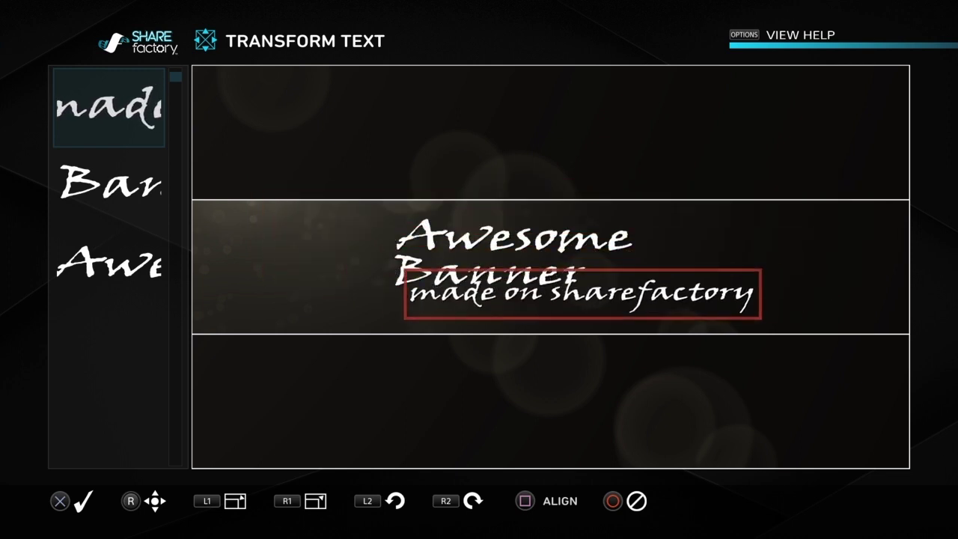
pyautogui.press('Down')
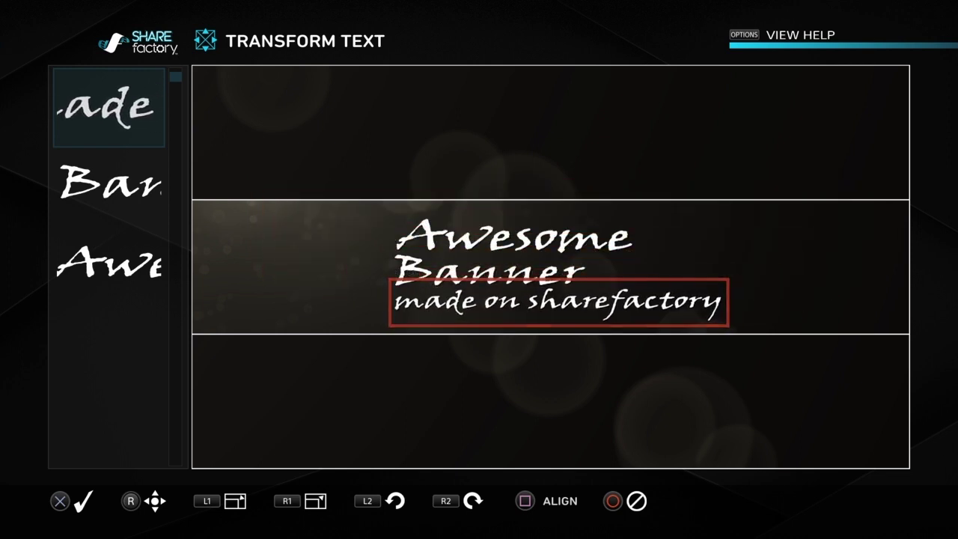
pyautogui.press('Down')
pyautogui.press('Return')
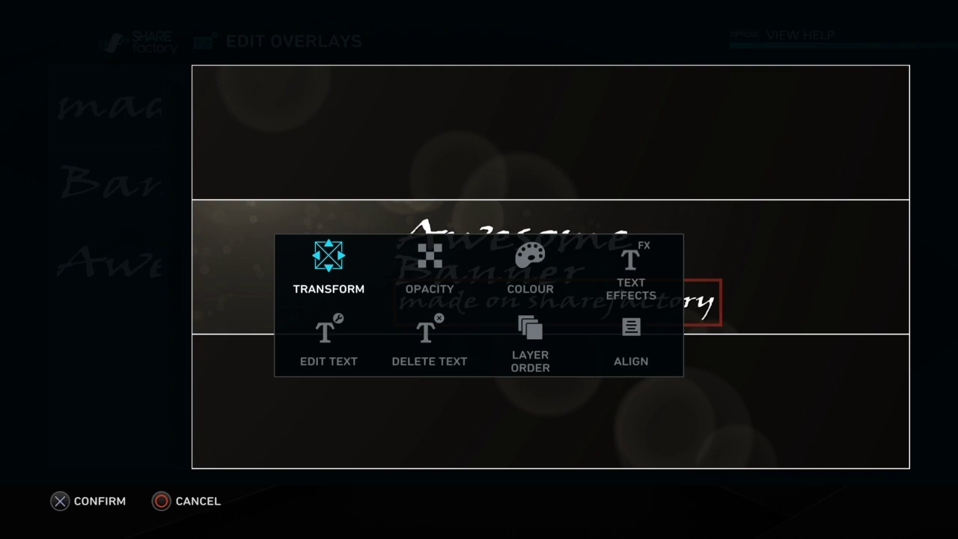
# Colour the "made on sharefactory" text with the yellow swatch
pyautogui.press('Right')
pyautogui.press('Right')
pyautogui.press('Return')
pyautogui.press('Down')
pyautogui.press('Down')
pyautogui.press('Down')
pyautogui.press('Down')
pyautogui.press('Right')
pyautogui.press('Right')
pyautogui.press('Return')
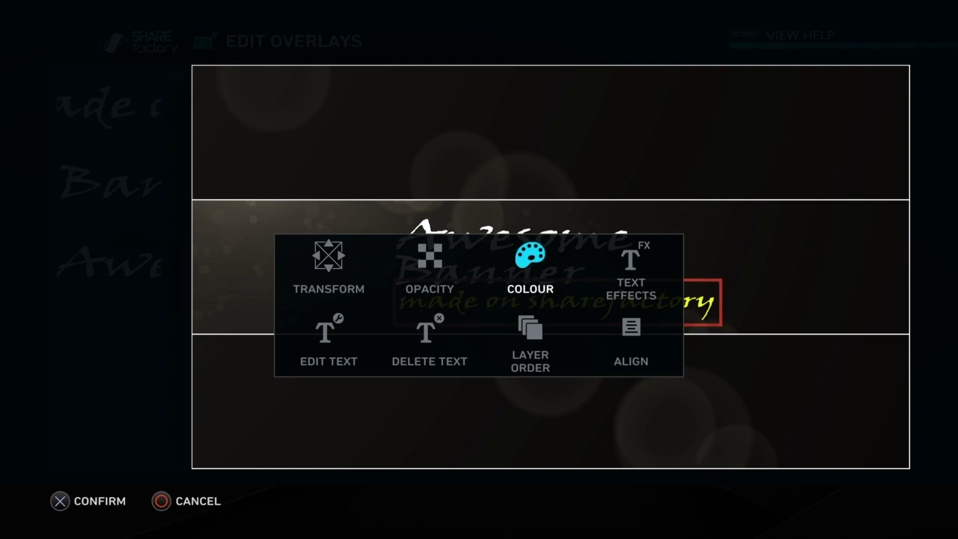
pyautogui.press('Escape')
# Colour the "Banner" text with the orange swatch, then return to the "made on sharefactory" overlay
pyautogui.press('Up')
pyautogui.press('Return')
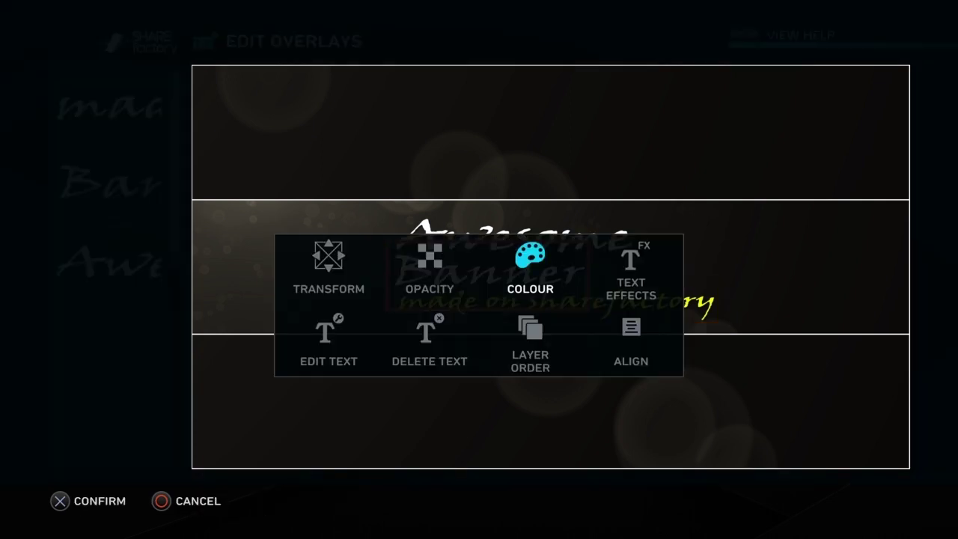
pyautogui.press('Return')
pyautogui.press('Down')
pyautogui.press('Down')
pyautogui.press('Down')
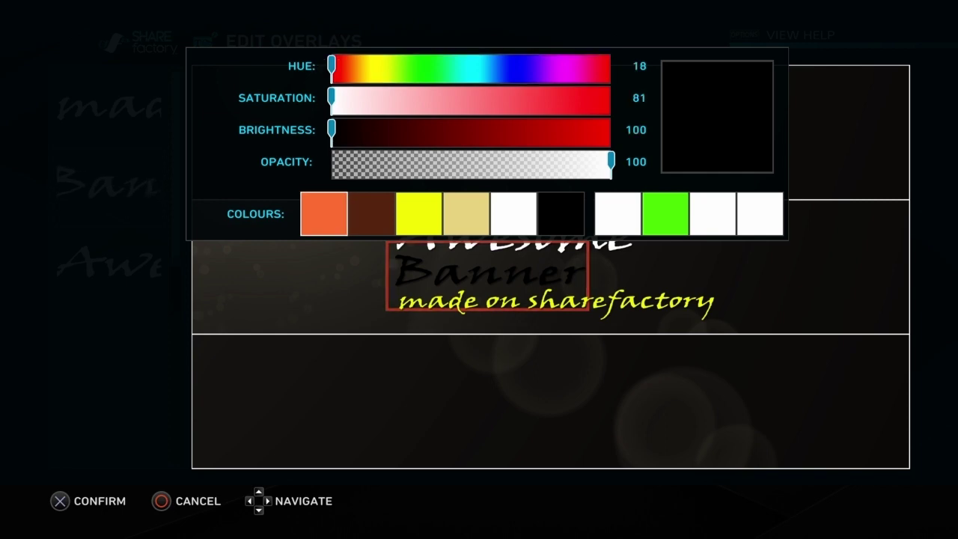
pyautogui.press('Return')
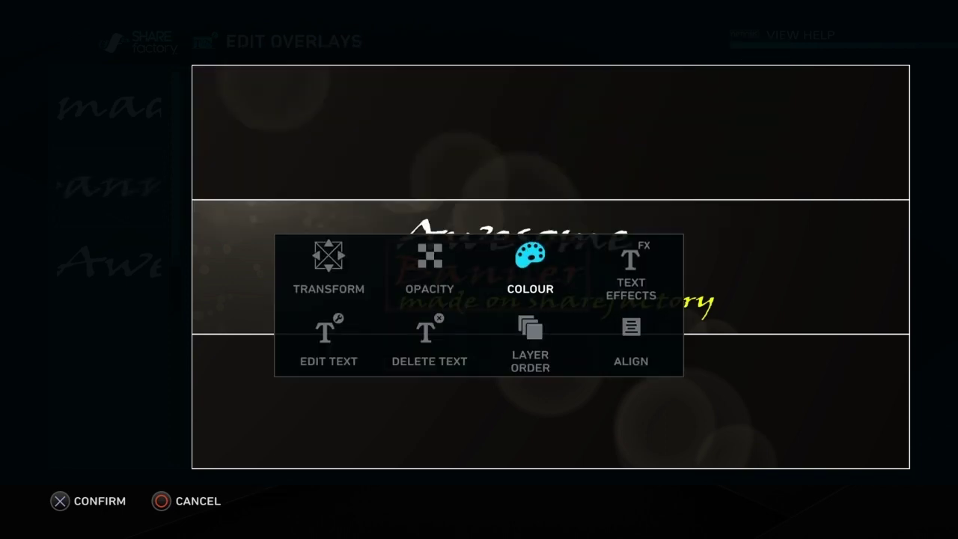
pyautogui.press('Return')
pyautogui.press('Return')
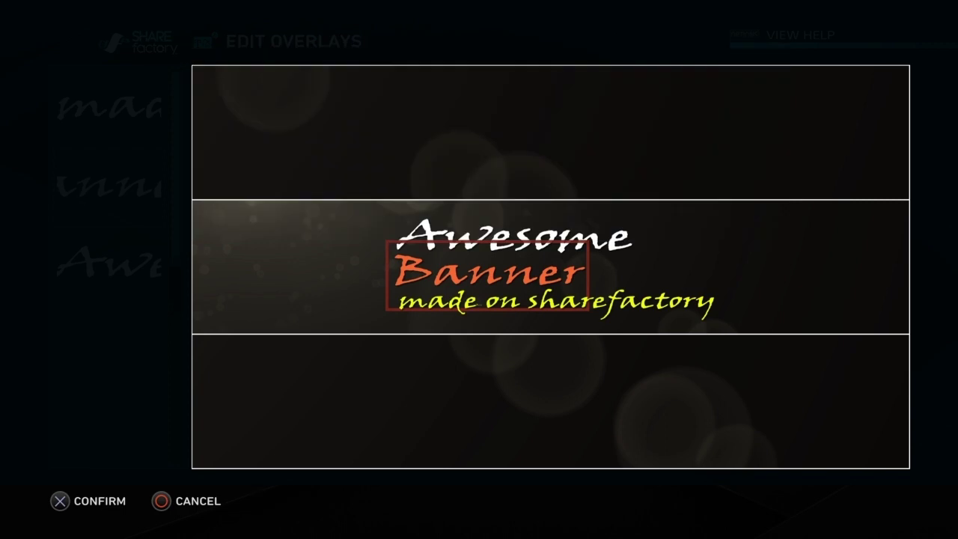
pyautogui.press('Escape')
pyautogui.press('Up')
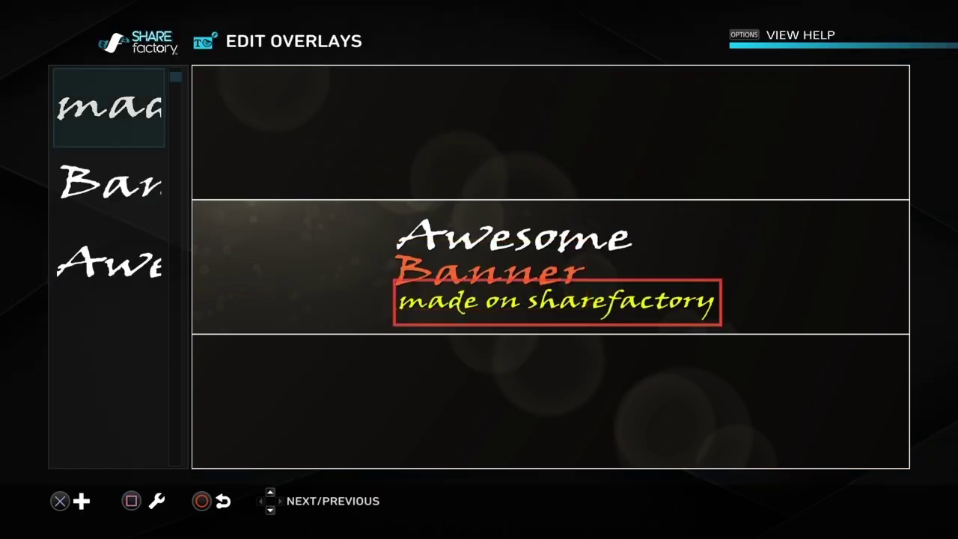
# Colour the "Awesome" text with the orange swatch
pyautogui.press('Up')
pyautogui.press('Return')
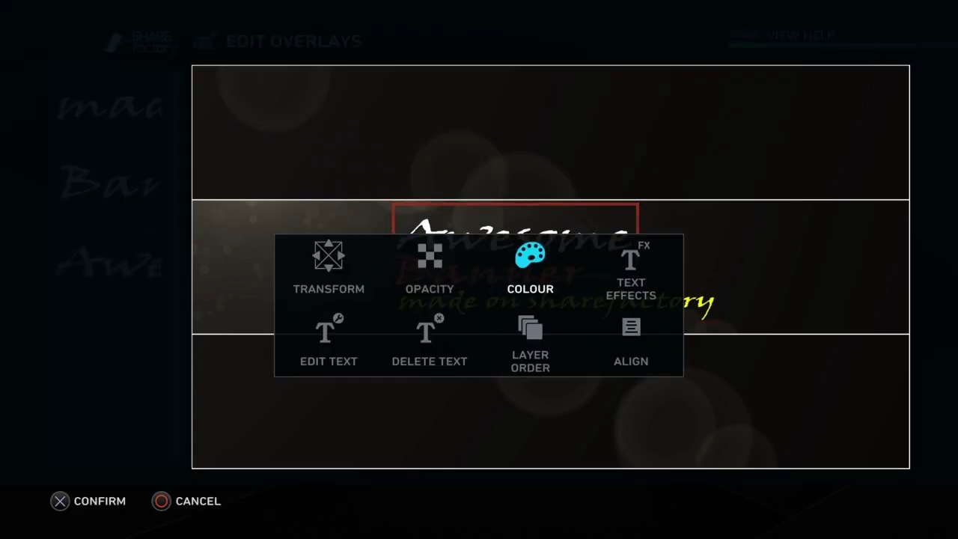
pyautogui.press('Return')
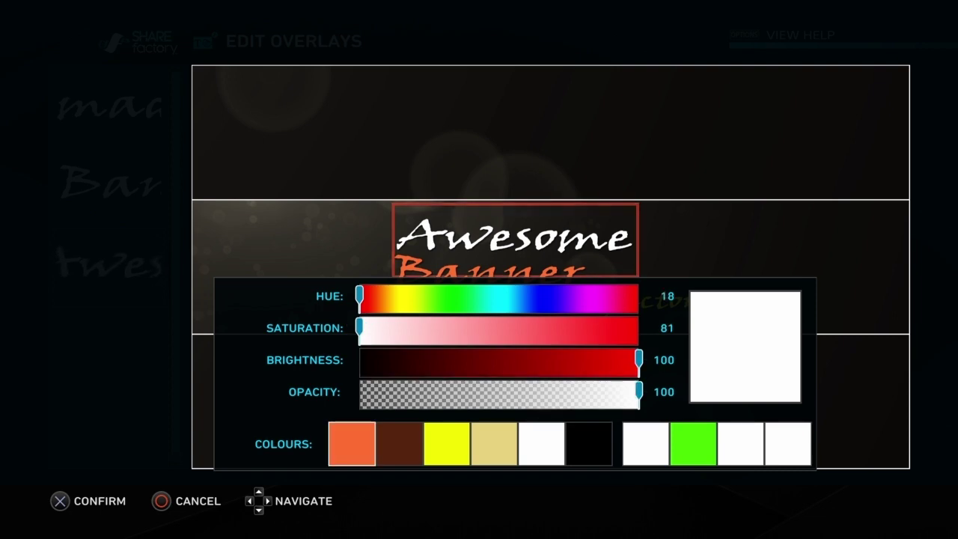
pyautogui.press('Return')
pyautogui.press('Escape')
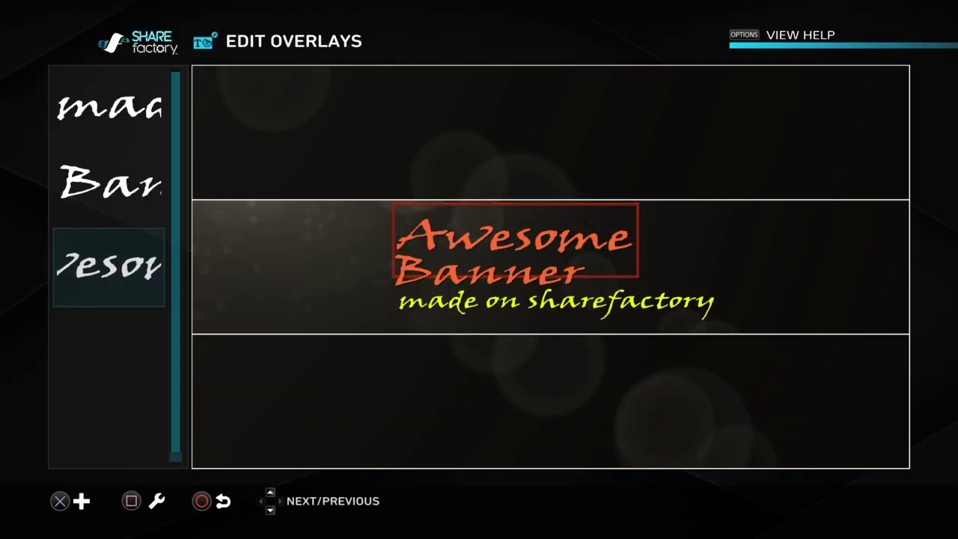
# Start adding an overlay and browse the stickers for one that suits the banner
pyautogui.press('Return')
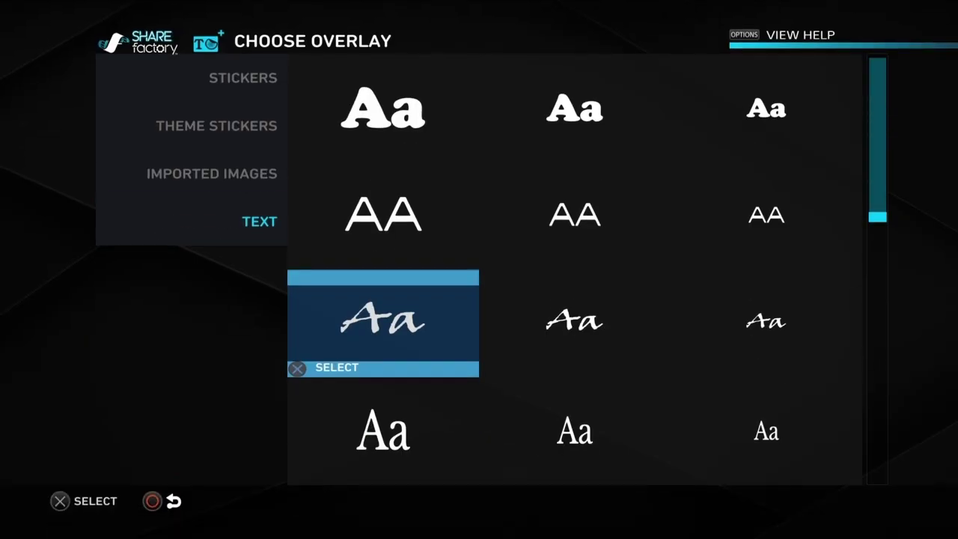
pyautogui.press('Left')
pyautogui.press('Up')
pyautogui.press('Up')
pyautogui.press('Up')
pyautogui.press('Right')
pyautogui.press('Right')
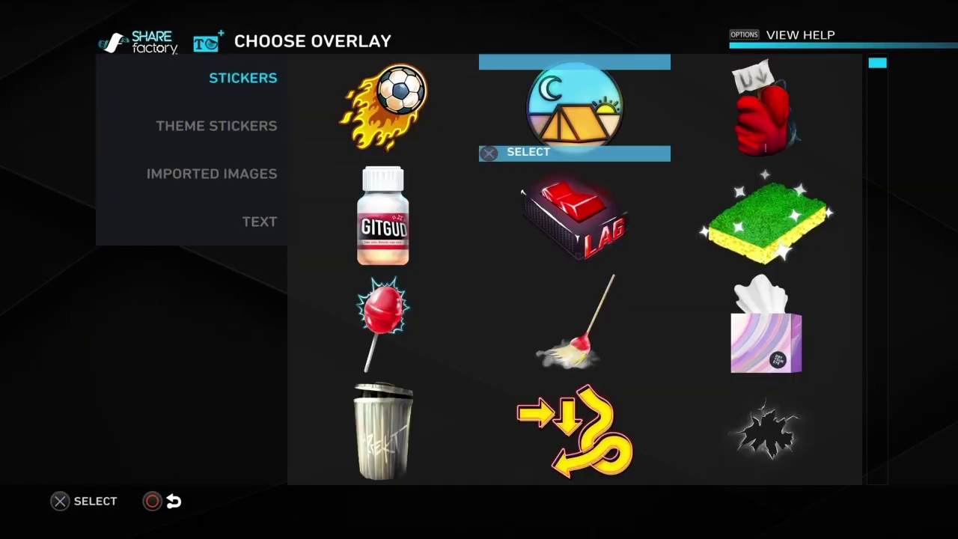
pyautogui.press('Down')
pyautogui.press('Down')
pyautogui.press('Down')
pyautogui.press('Right')
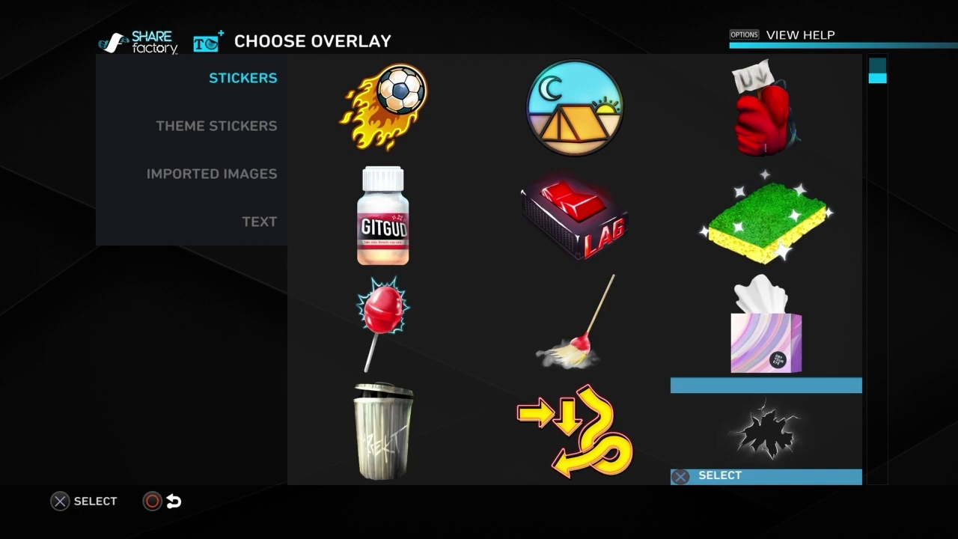
pyautogui.press('Down')
pyautogui.press('Up')
pyautogui.press('Down')
pyautogui.press('Down')
pyautogui.press('Down')
pyautogui.press('Down')
pyautogui.press('Down')
pyautogui.press('Down')
pyautogui.press('Down')
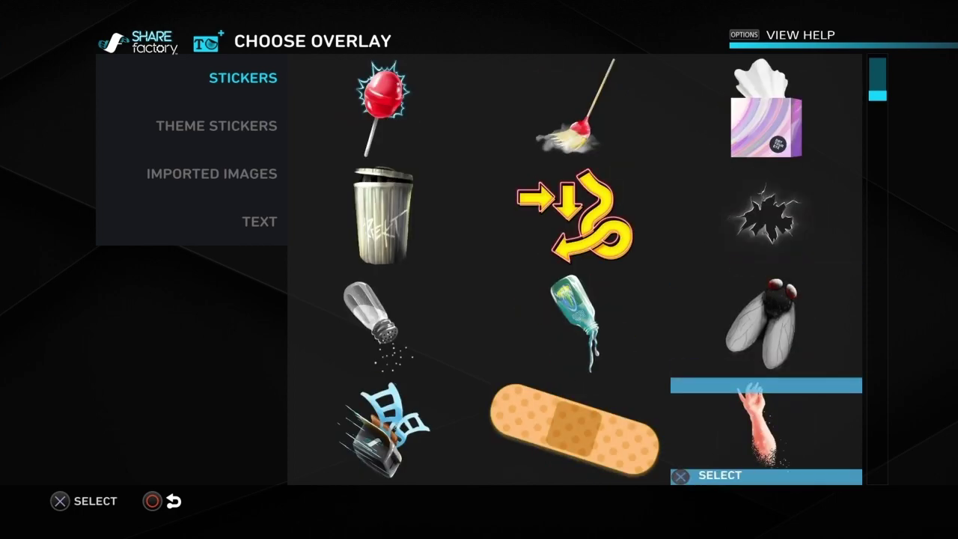
pyautogui.press('Down')
pyautogui.press('Down')
pyautogui.press('Down')
pyautogui.press('Down')
pyautogui.press('Down')
pyautogui.press('Down')
pyautogui.press('Down')
pyautogui.press('Down')
pyautogui.press('Down')
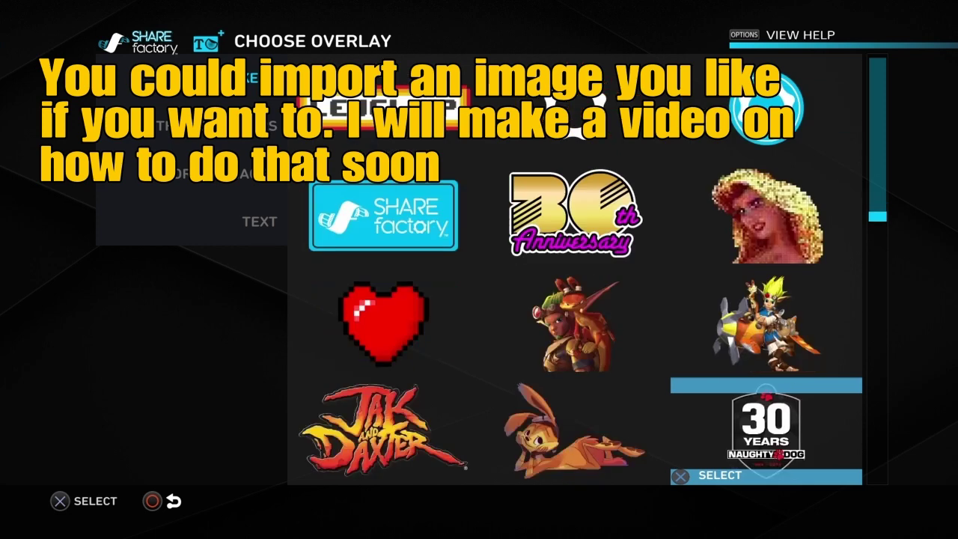
pyautogui.press('Down')
pyautogui.press('Down')
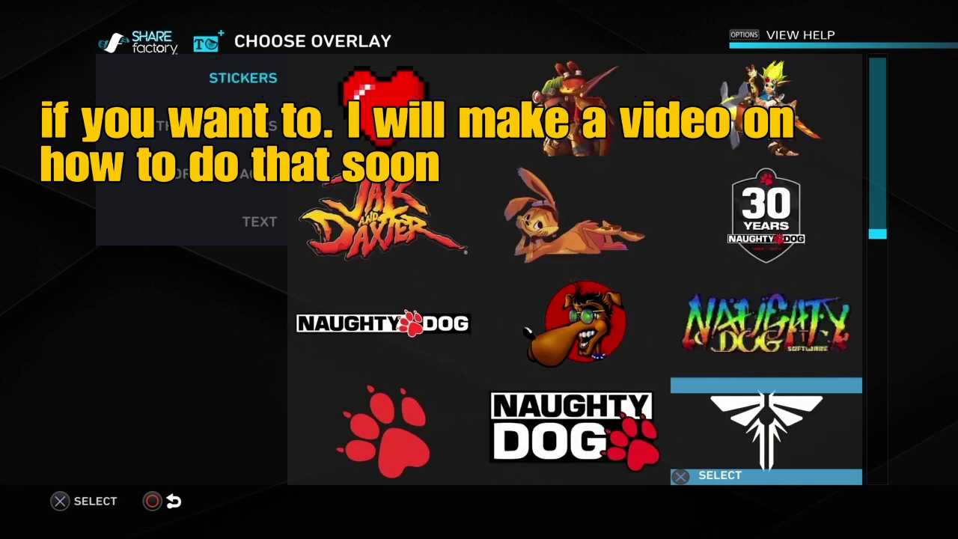
pyautogui.press('Down')
pyautogui.press('Down')
pyautogui.press('Down')
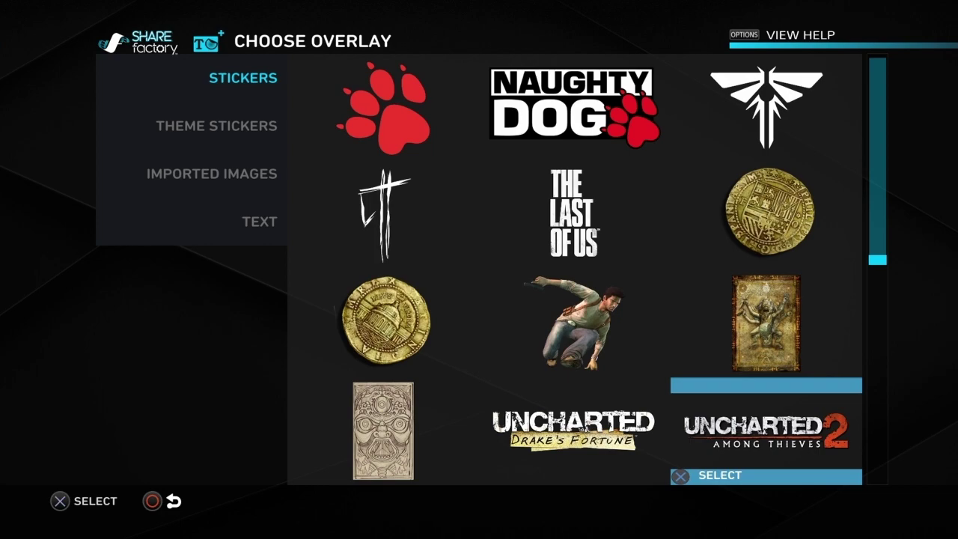
pyautogui.press('Down')
pyautogui.press('Down')
pyautogui.press('Down')
pyautogui.press('Down')
pyautogui.press('Down')
pyautogui.press('Down')
pyautogui.press('Down')
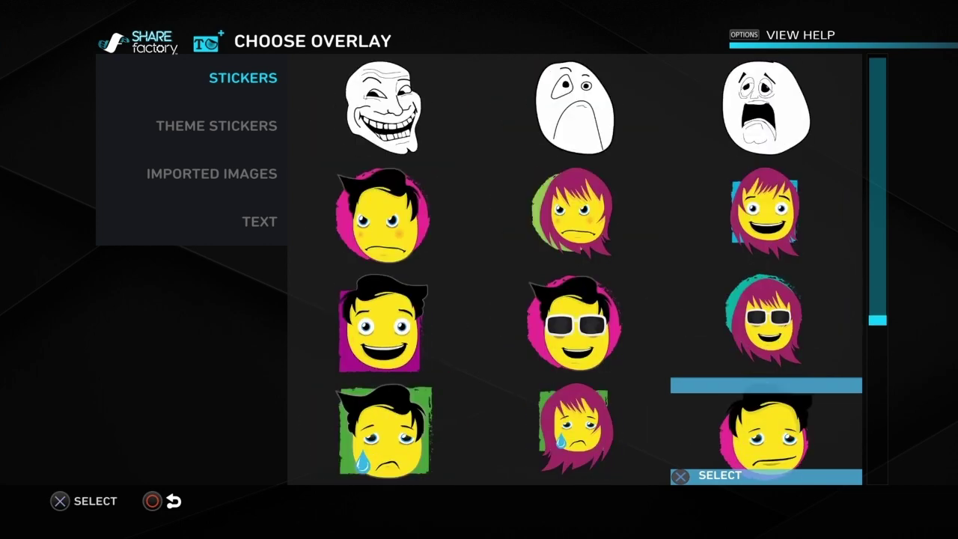
pyautogui.press('Down')
pyautogui.press('Down')
pyautogui.press('Down')
pyautogui.press('Down')
pyautogui.press('Down')
pyautogui.press('Down')
pyautogui.press('Down')
pyautogui.press('Down')
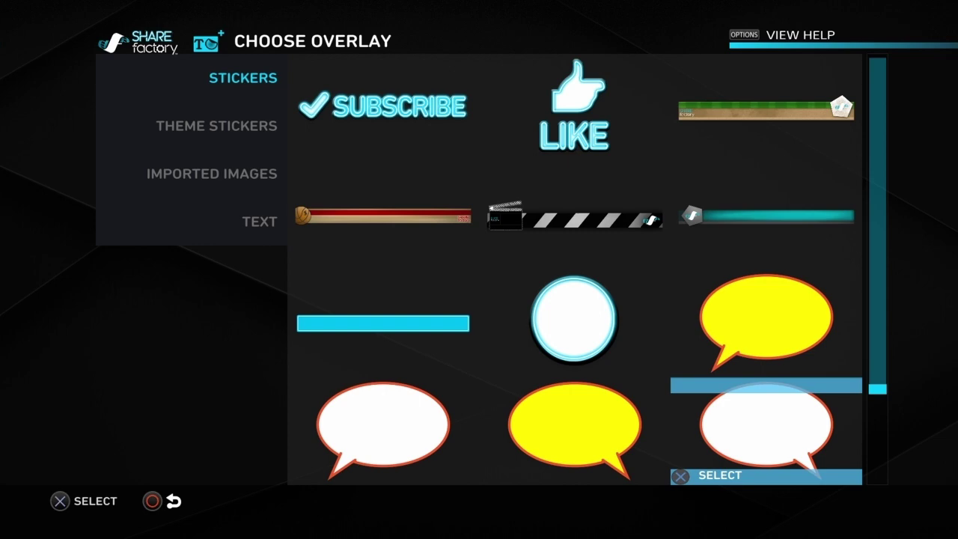
pyautogui.press('Down')
pyautogui.press('Down')
pyautogui.press('Down')
pyautogui.press('Down')
pyautogui.press('Down')
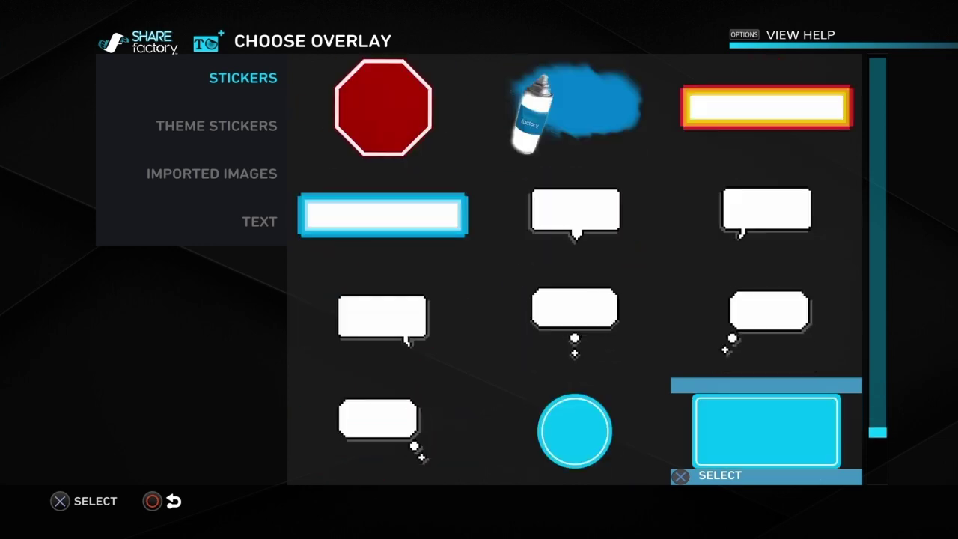
# Add the sticker of the crouching Uncharted character to the banner
pyautogui.press('Up')
pyautogui.press('Up')
pyautogui.press('Up')
pyautogui.press('Up')
pyautogui.press('Up')
pyautogui.press('Up')
pyautogui.press('Up')
pyautogui.press('Up')
pyautogui.press('Up')
pyautogui.press('Up')
pyautogui.press('Up')
pyautogui.press('Up')
pyautogui.press('Up')
pyautogui.press('Up')
pyautogui.press('Up')
pyautogui.press('Up')
pyautogui.press('Up')
pyautogui.press('Up')
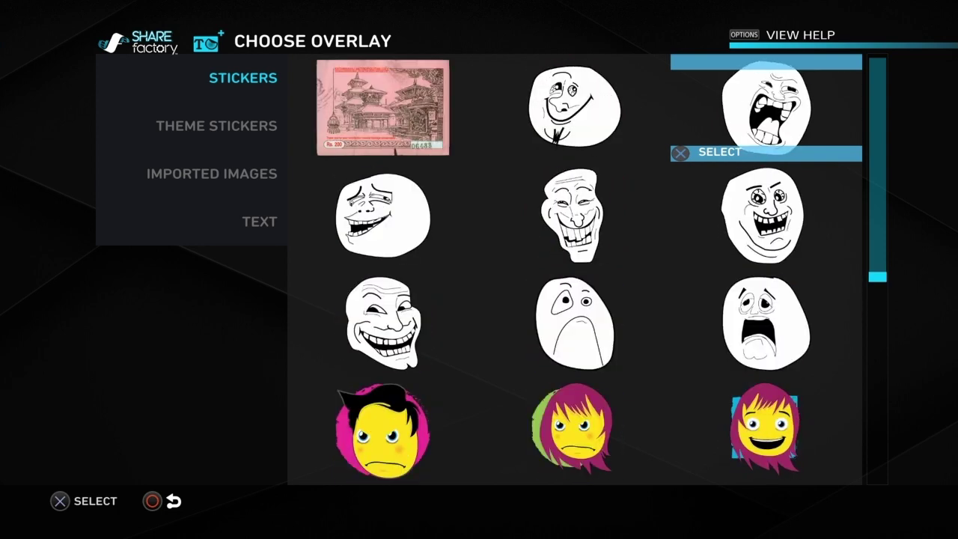
pyautogui.press('Up')
pyautogui.press('Up')
pyautogui.press('Up')
pyautogui.press('Up')
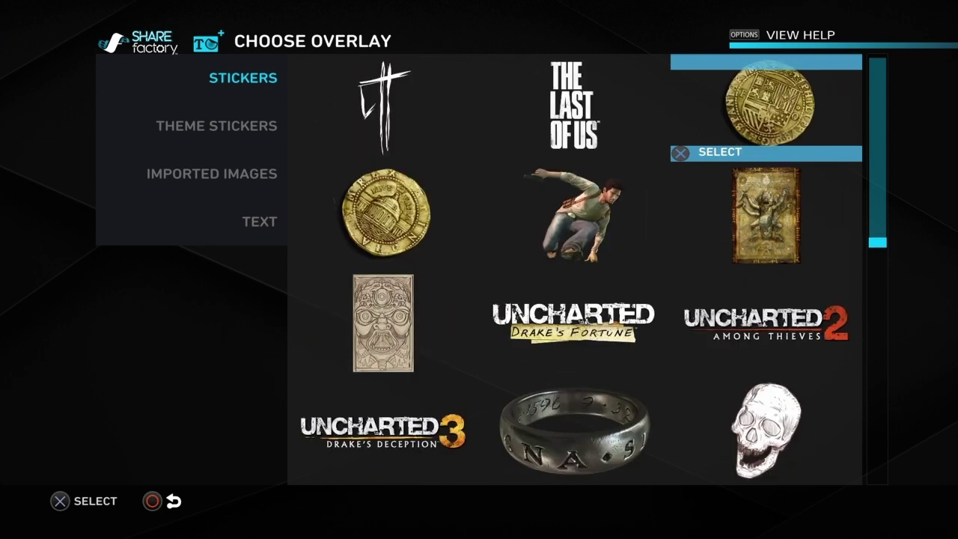
pyautogui.press('Left')
pyautogui.press('Up')
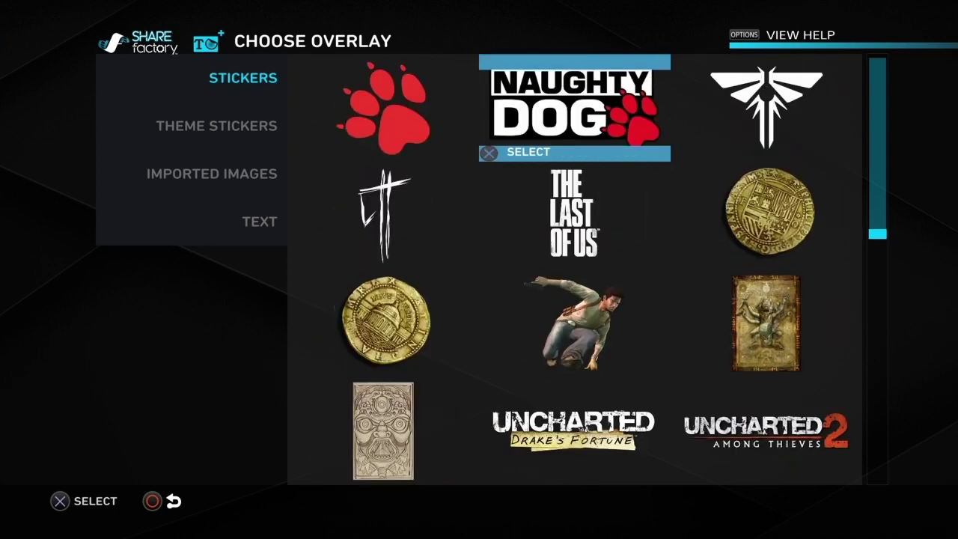
pyautogui.press('Down')
pyautogui.press('Down')
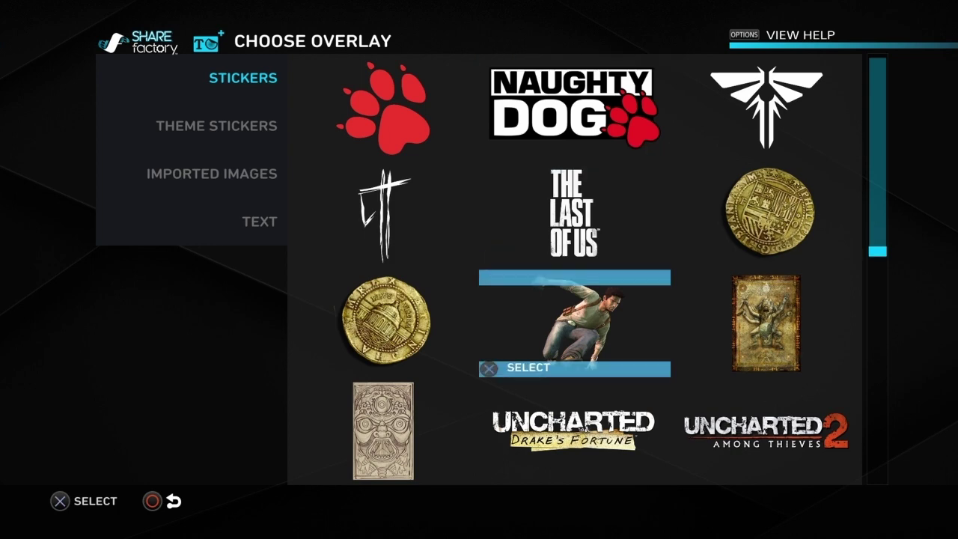
pyautogui.press('Return')
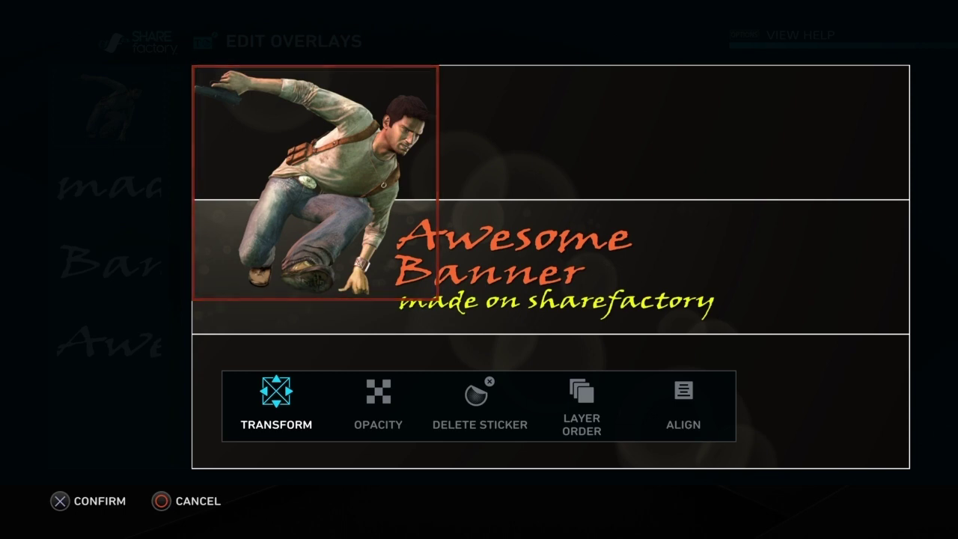
# Shrink the character sticker to about 30% and place it at the end of "Awesome", above "made on sharefactory", then leave overlay editing
pyautogui.press('Return')
pyautogui.press('Right')
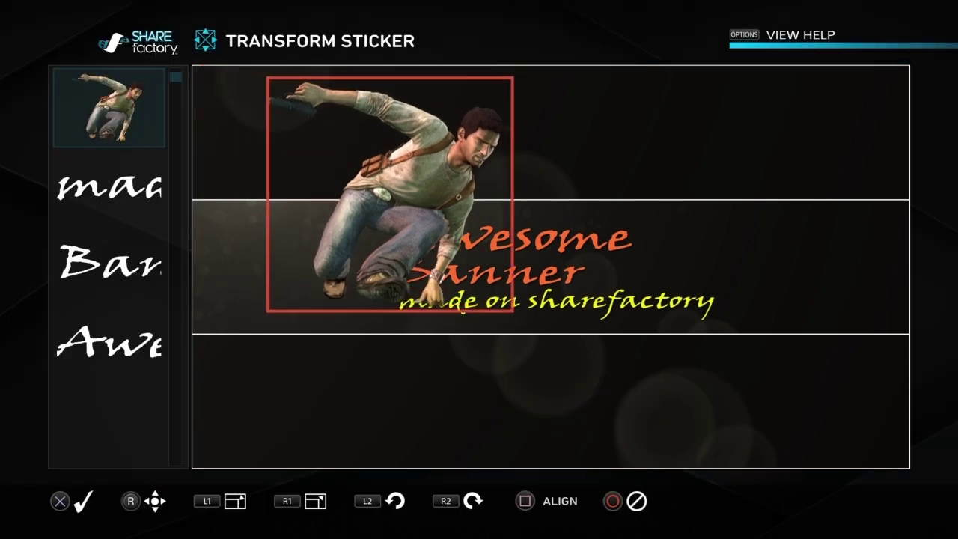
pyautogui.press('Right')
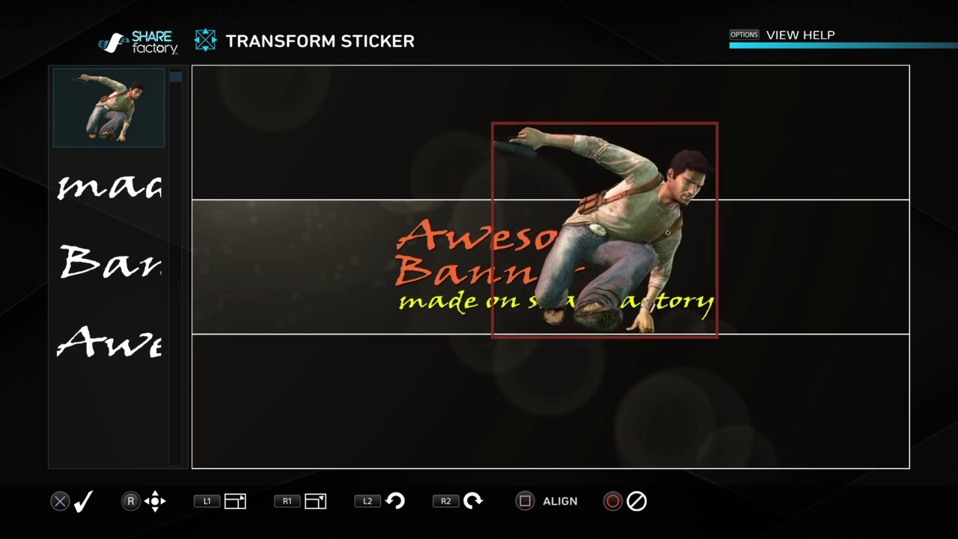
pyautogui.press('Down')
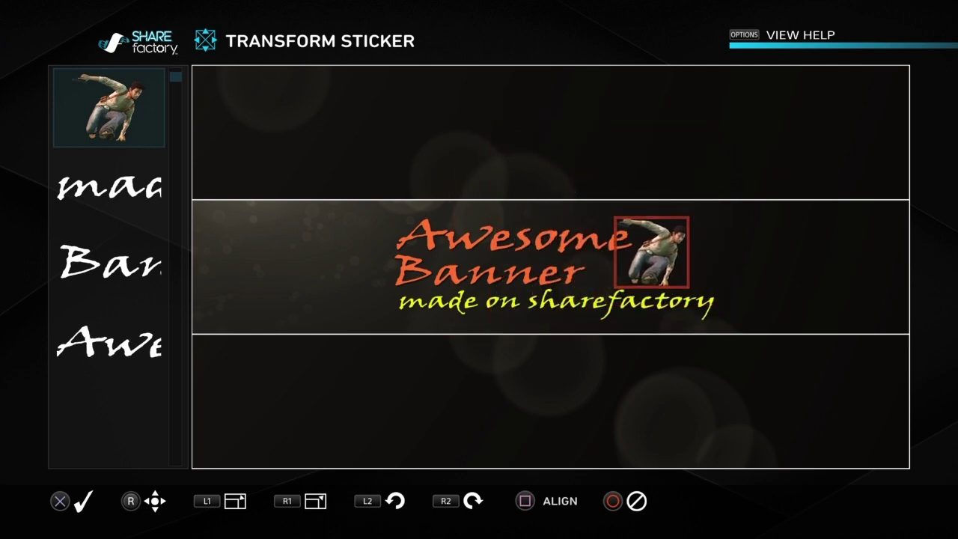
pyautogui.press('Left')
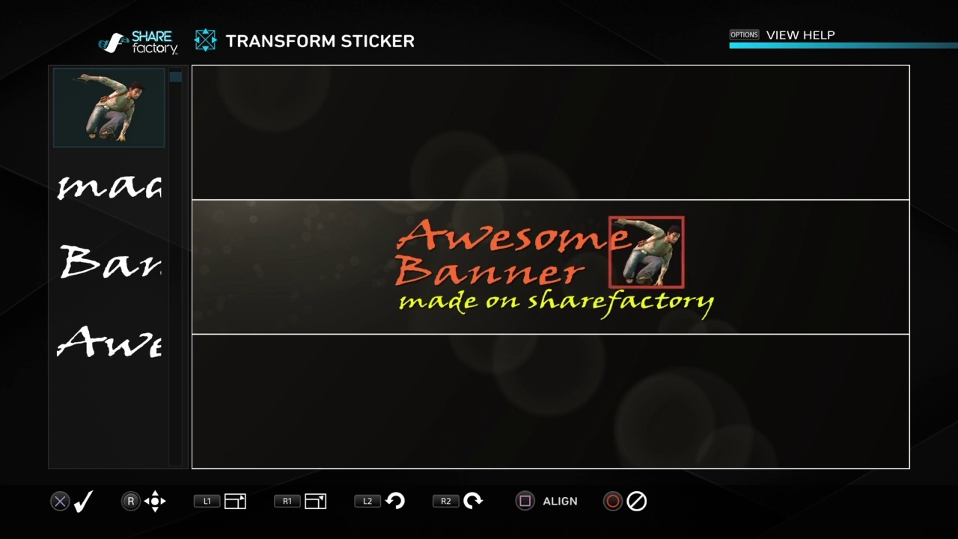
pyautogui.press('Return')
pyautogui.press('Escape')
# Export the banner image to the Capture Gallery and choose to share it later
pyautogui.press('Down')
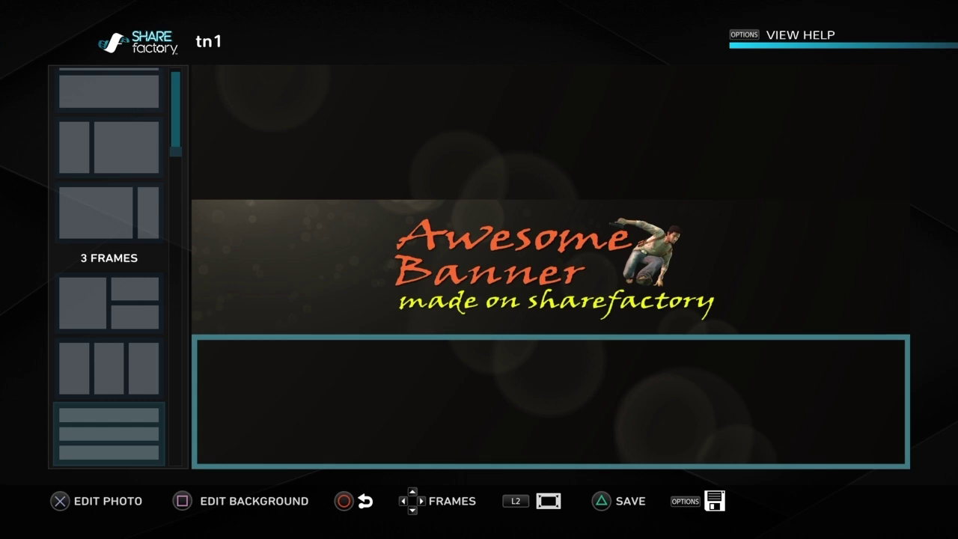
pyautogui.press('Return')
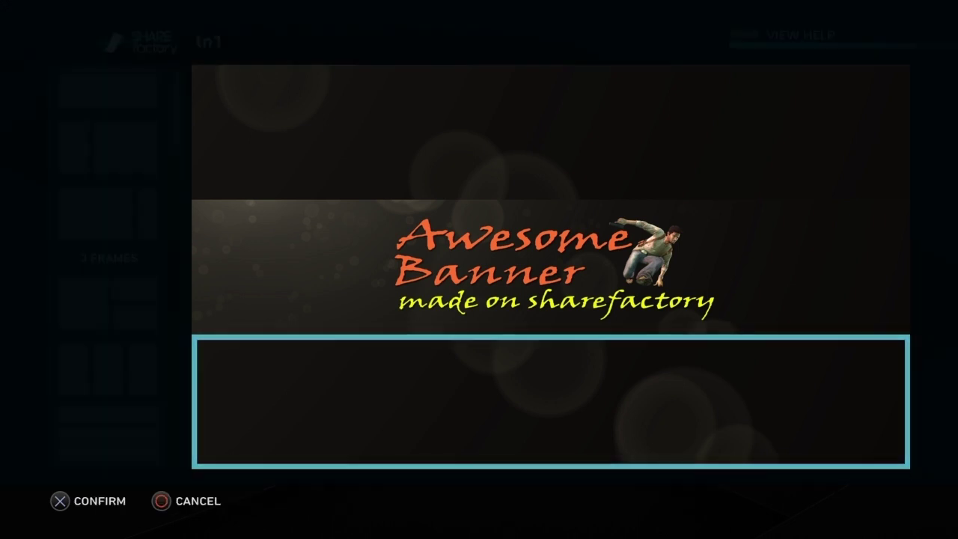
pyautogui.press('Menu')
pyautogui.press('Right')
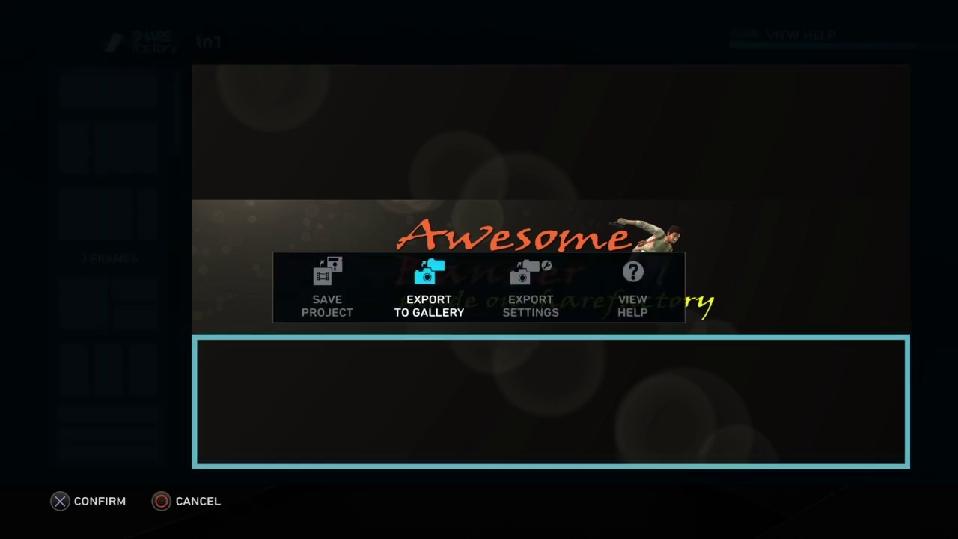
pyautogui.press('Return')
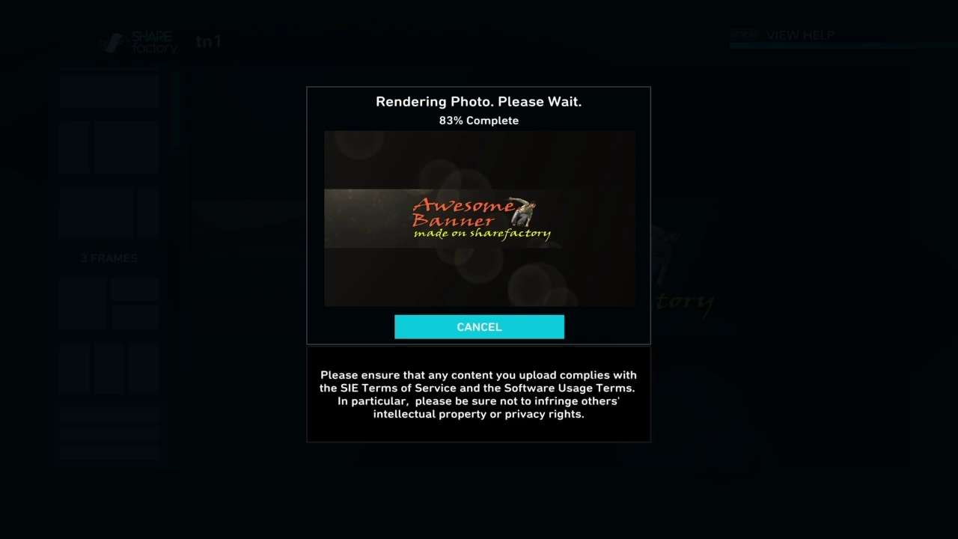
pyautogui.press('Right')
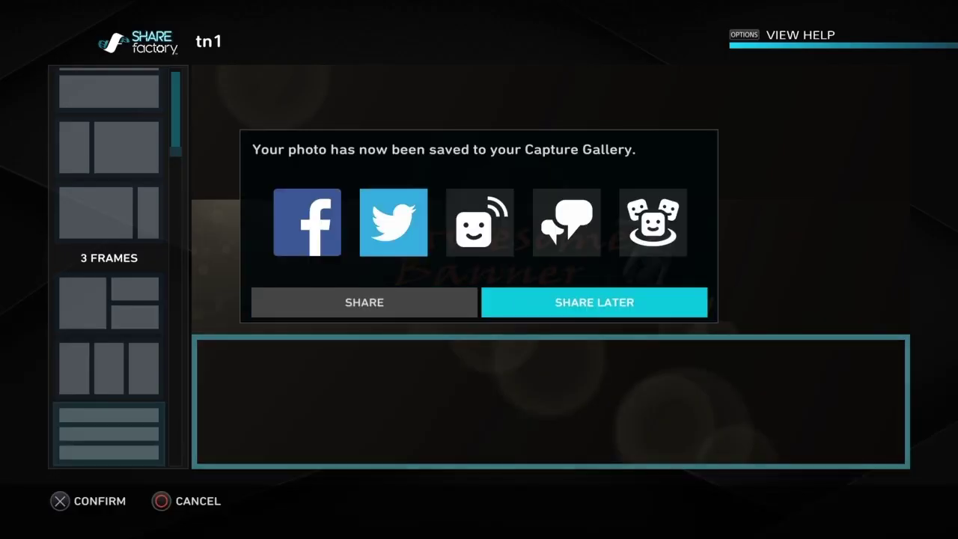
pyautogui.press('Return')
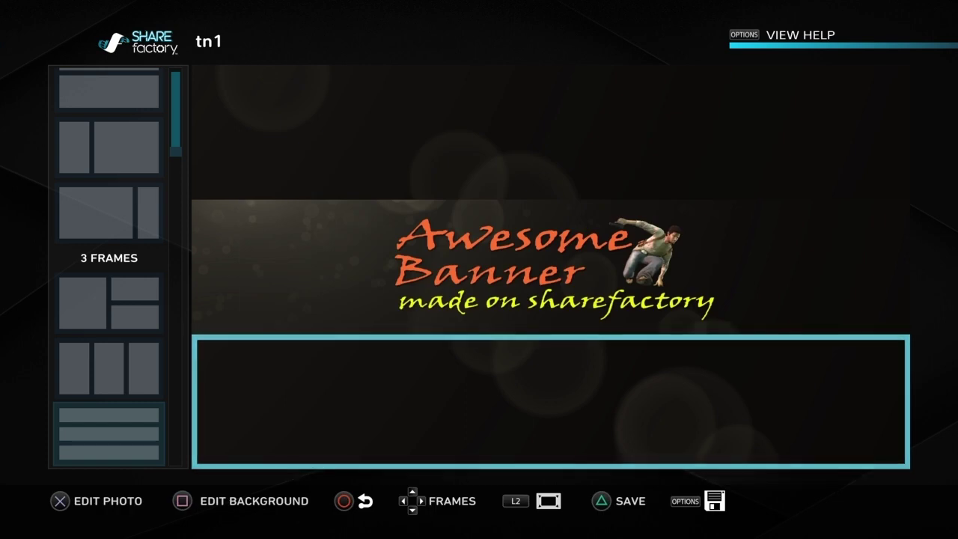
# Exit the collage editor, saving the project
pyautogui.press('Escape')
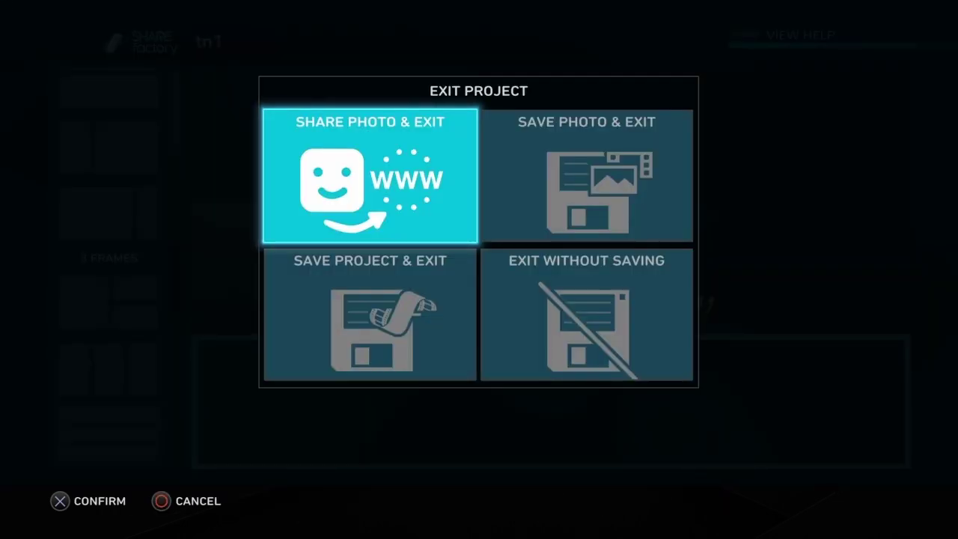
pyautogui.press('Down')
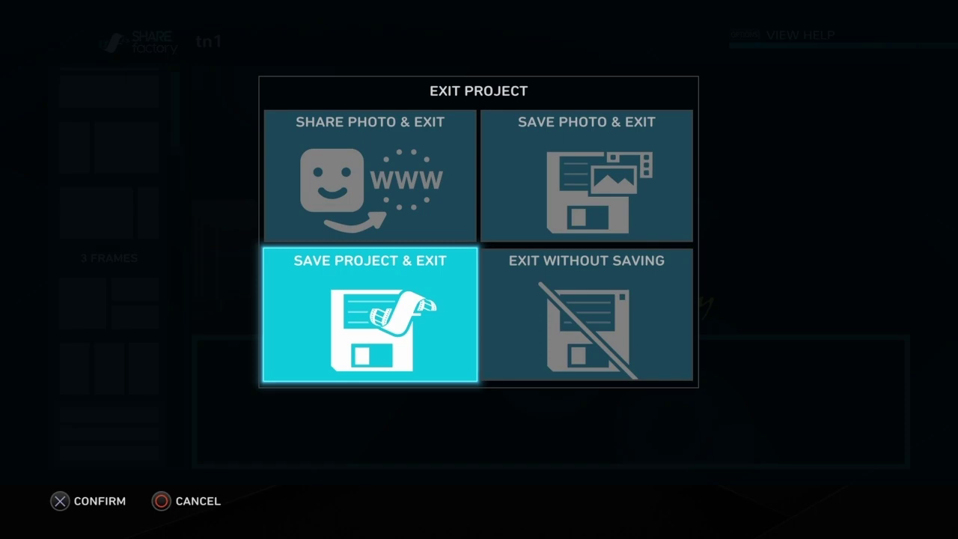
pyautogui.press('Return')
pyautogui.press('Return')
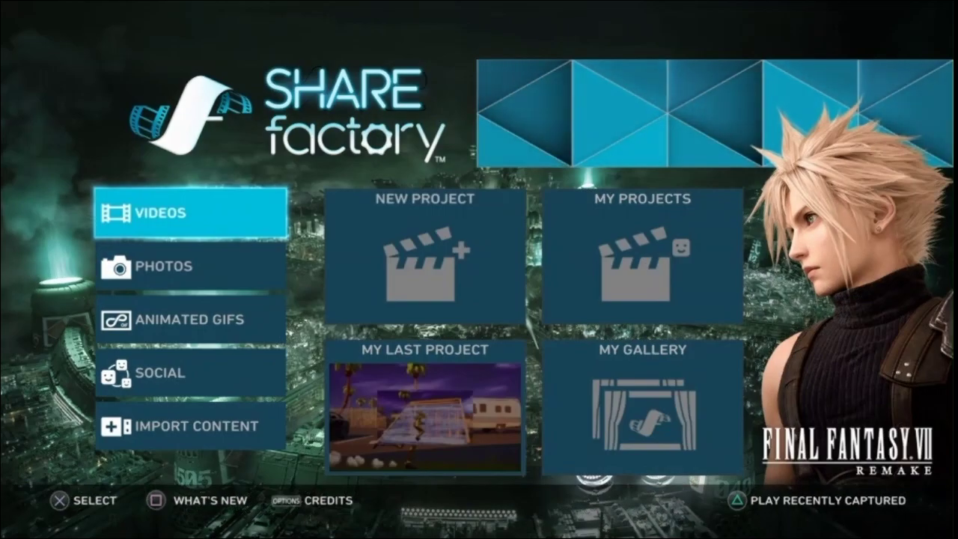
# Switch to the PS4 Capture Gallery and open its SHAREfactory folder
pyautogui.press('super')
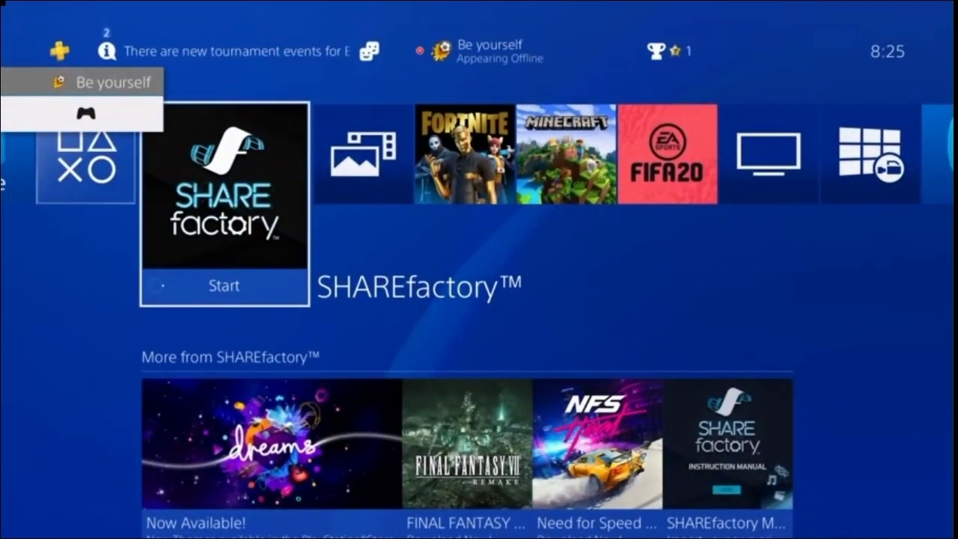
pyautogui.press('Right')
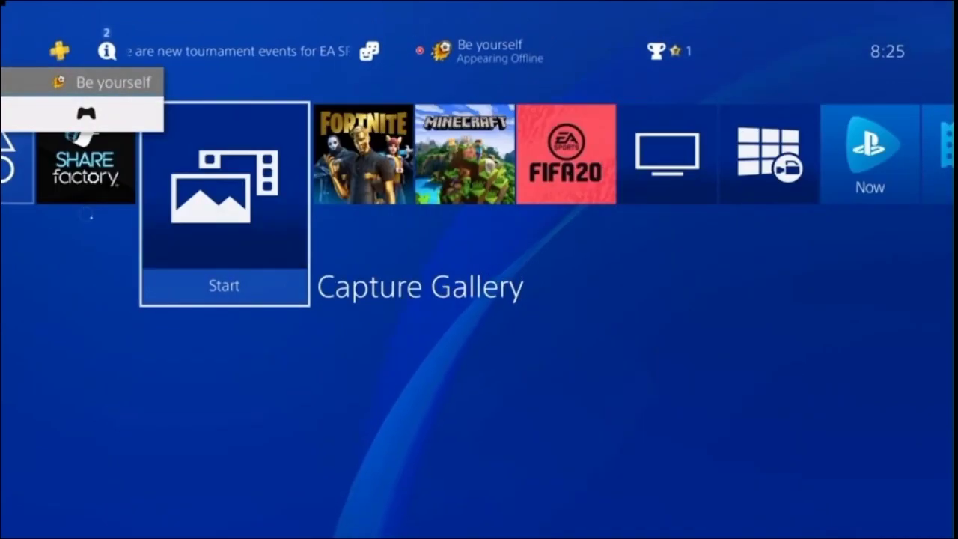
pyautogui.press('Return')
pyautogui.press('Right')
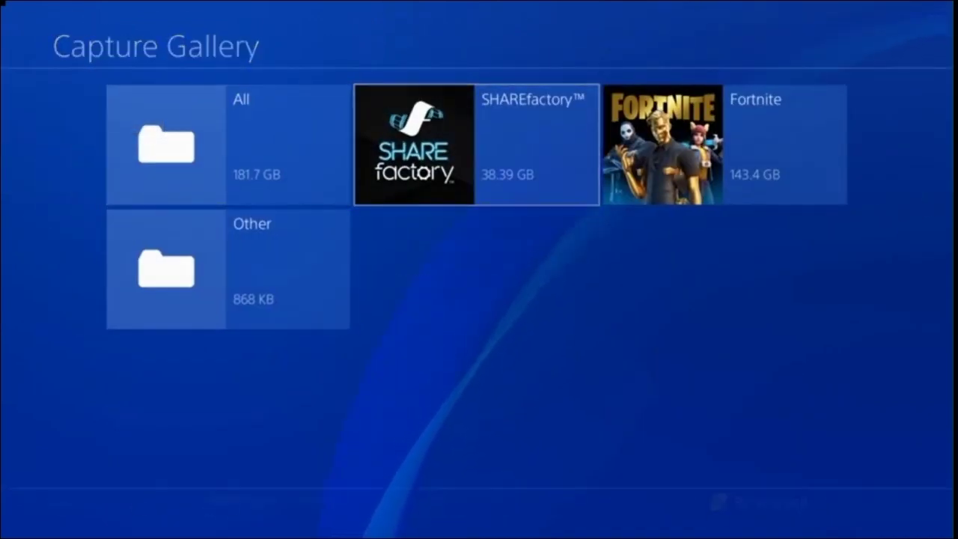
pyautogui.press('Return')
pyautogui.press('Right')
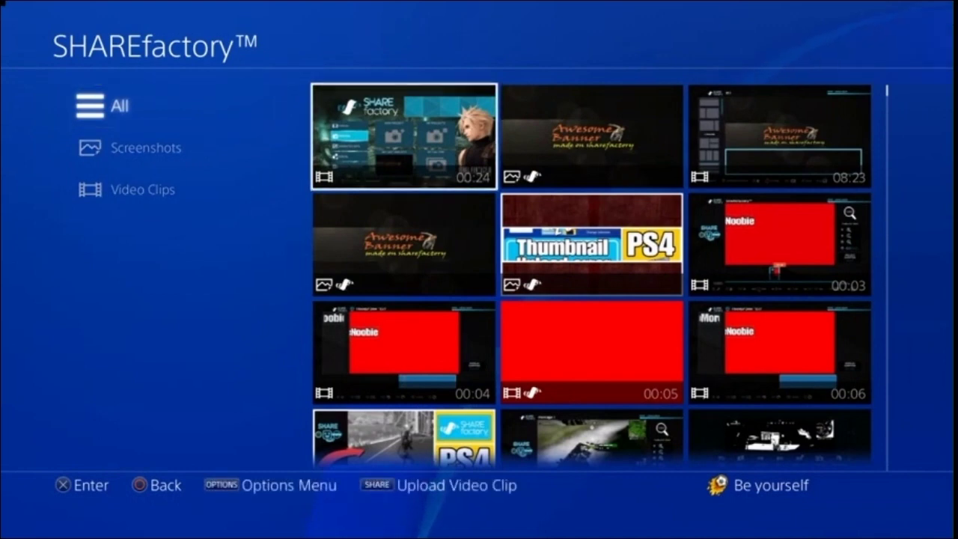
# View the exported Awesome Banner screenshot full screen and return to the SHAREfactory folder
pyautogui.press('Right')
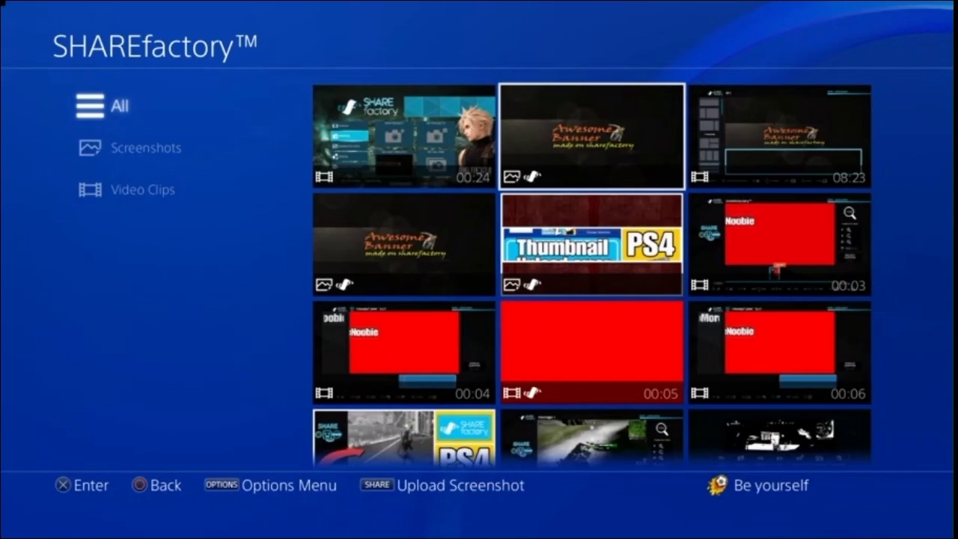
pyautogui.press('Return')
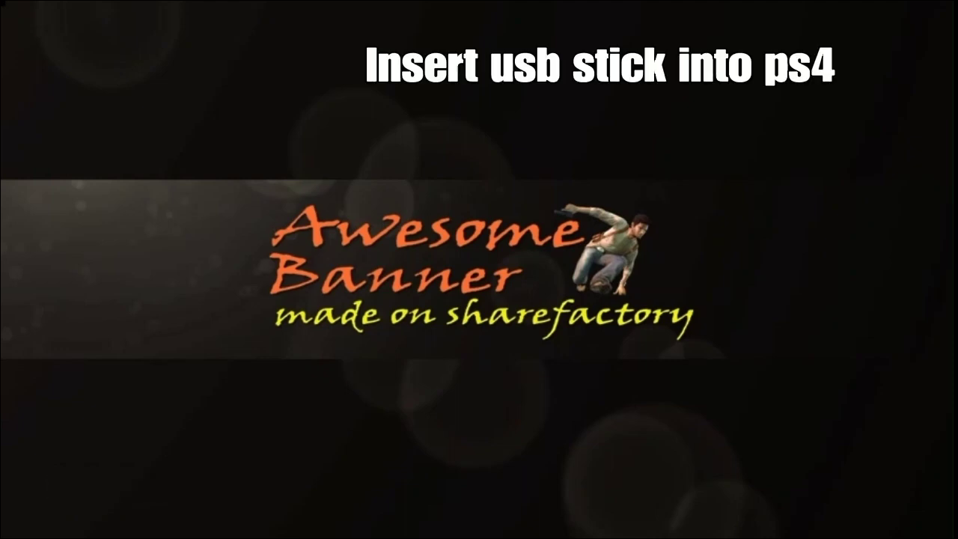
pyautogui.press('Escape')
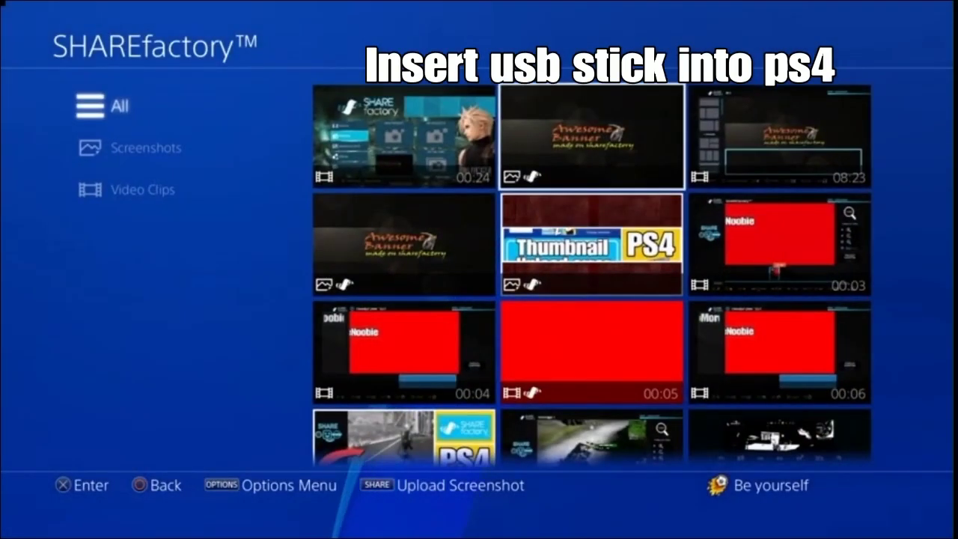
# Open the options for the exported banner screenshot to copy it to the USB stick
pyautogui.press('Menu')
pyautogui.press('Up')
pyautogui.press('Up')
pyautogui.press('Up')
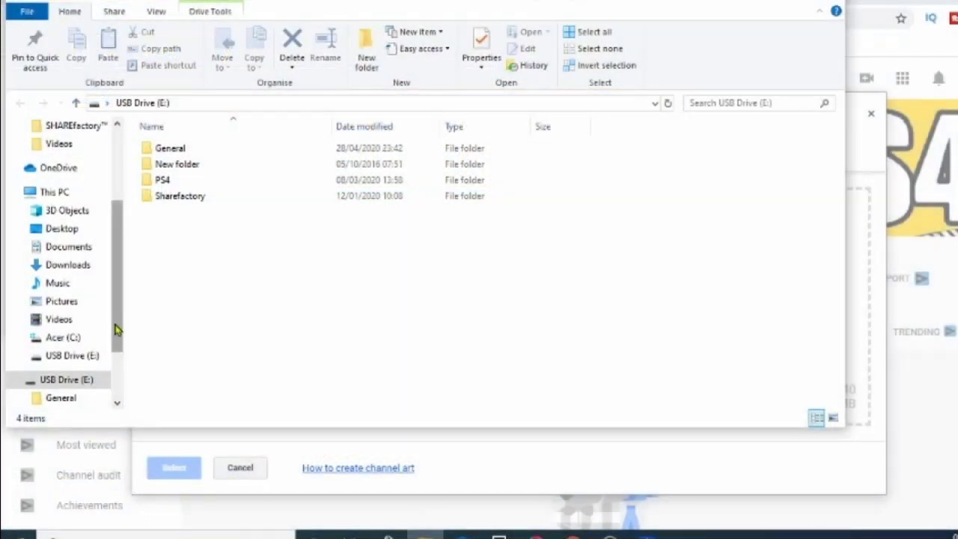
# Switch to File Explorer on the PC and open PS4 > SHARE > Screenshots > SHAREfactory on USB Drive (E:)
pyautogui.scroll(-2, 116, 330)
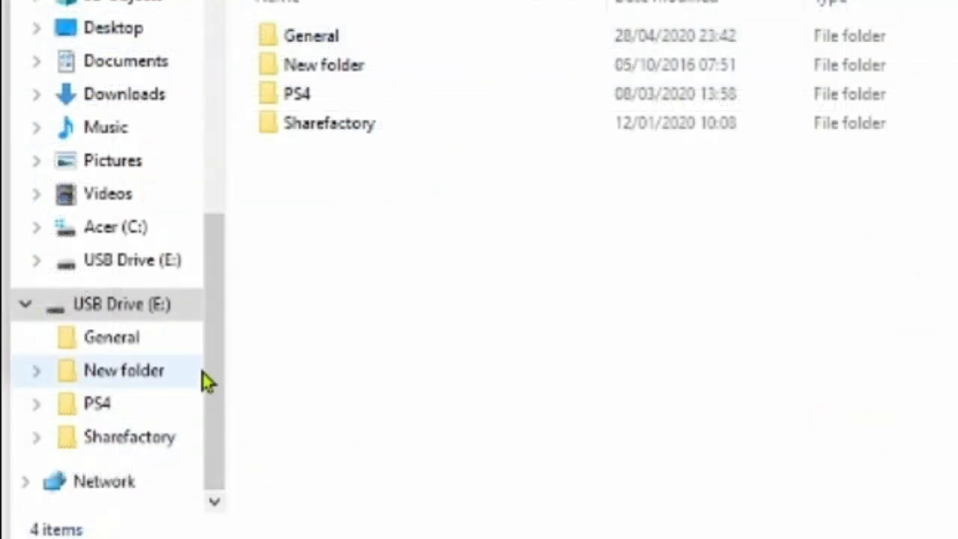
pyautogui.click(144, 318)
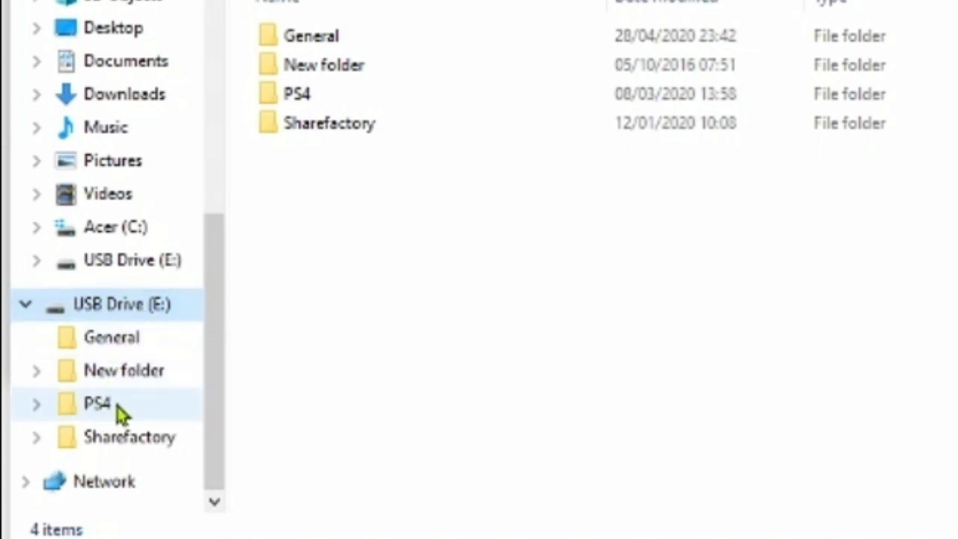
pyautogui.click(93, 410)
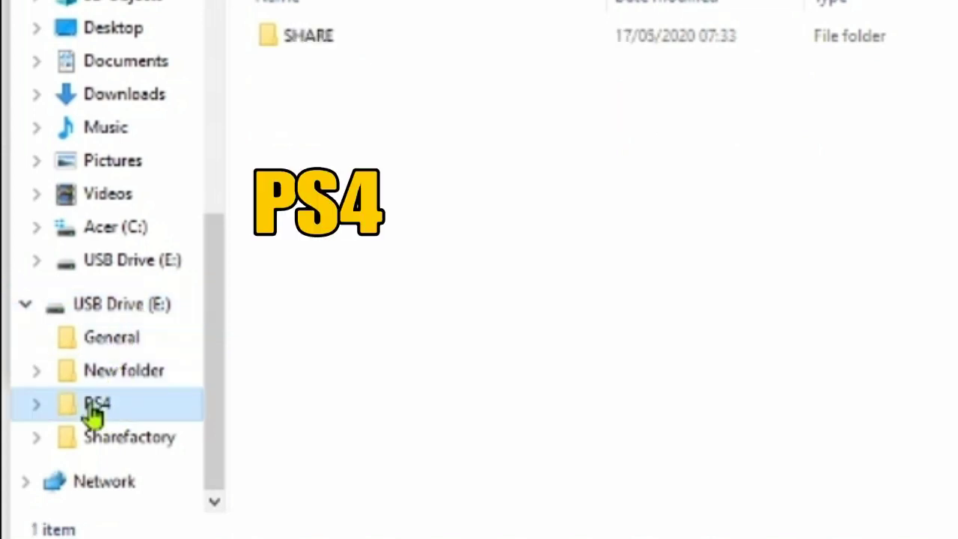
pyautogui.doubleClick(353, 43)
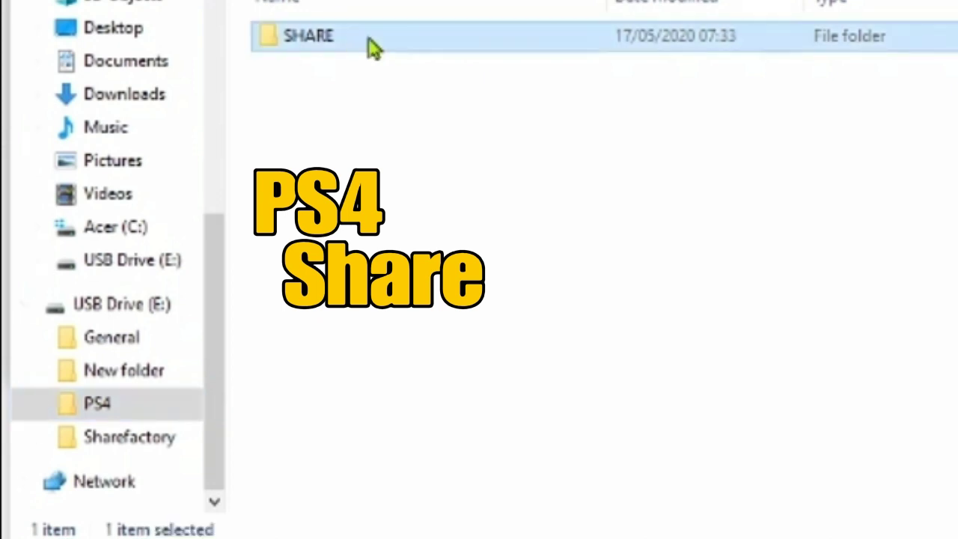
pyautogui.doubleClick(416, 52)
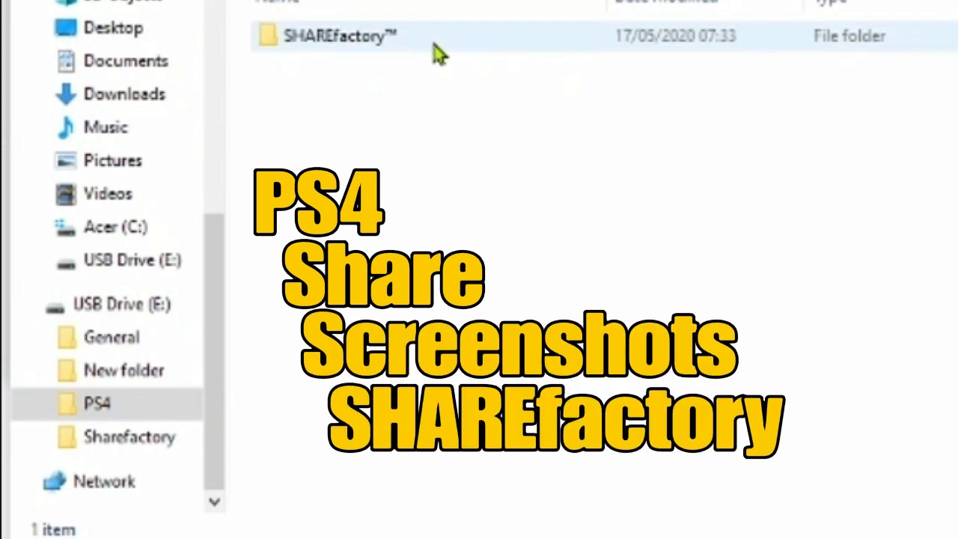
pyautogui.doubleClick(442, 52)
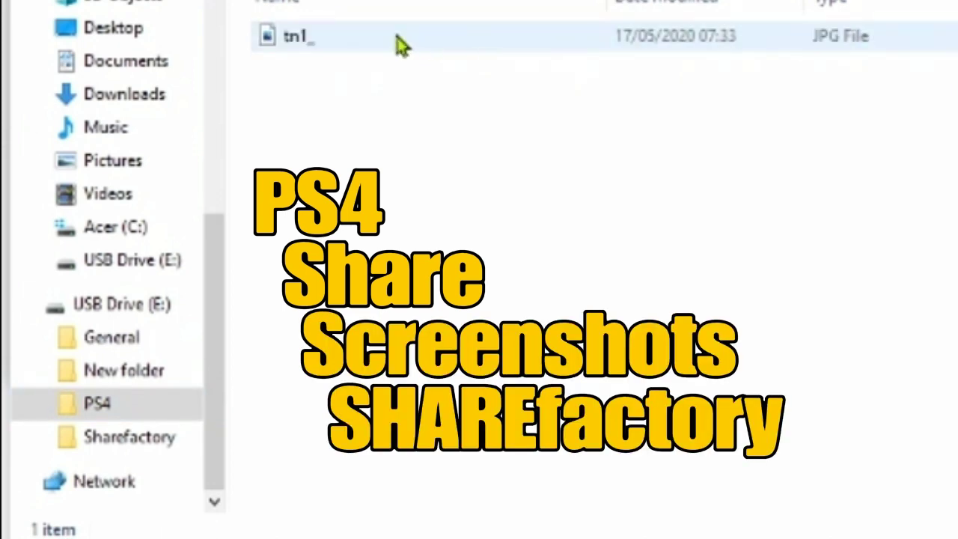
pyautogui.moveTo(355, 43)
pyautogui.rightClick(358, 45)
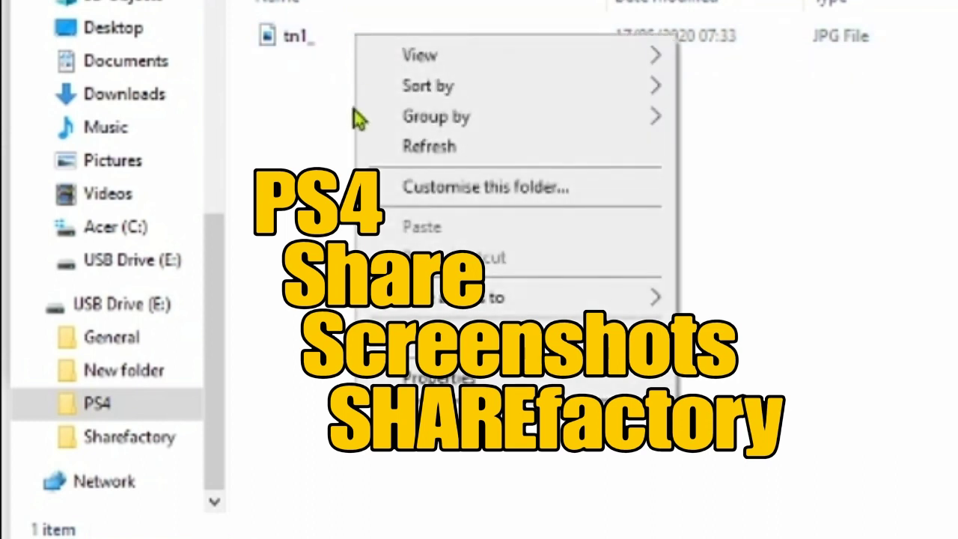
pyautogui.click(645, 314)
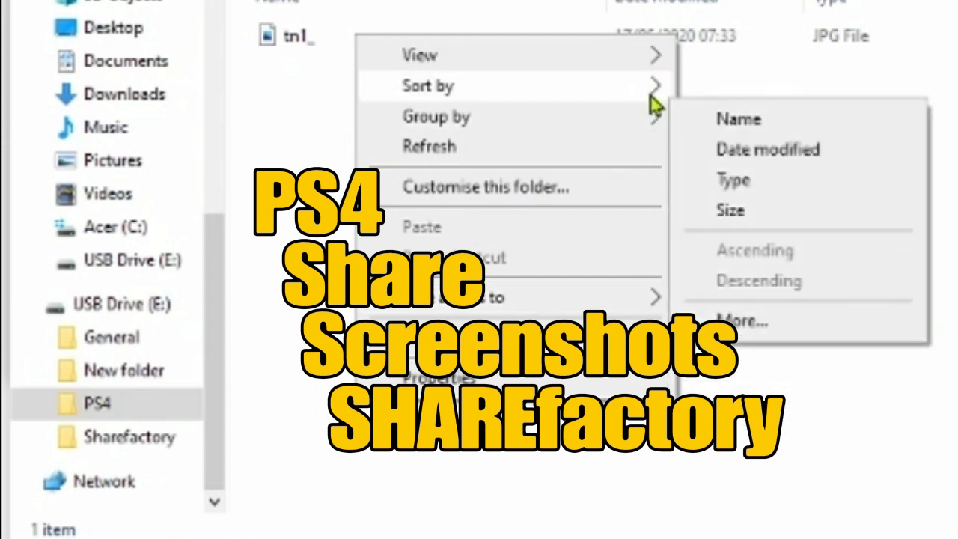
pyautogui.moveTo(649, 94)
pyautogui.click(307, 154)
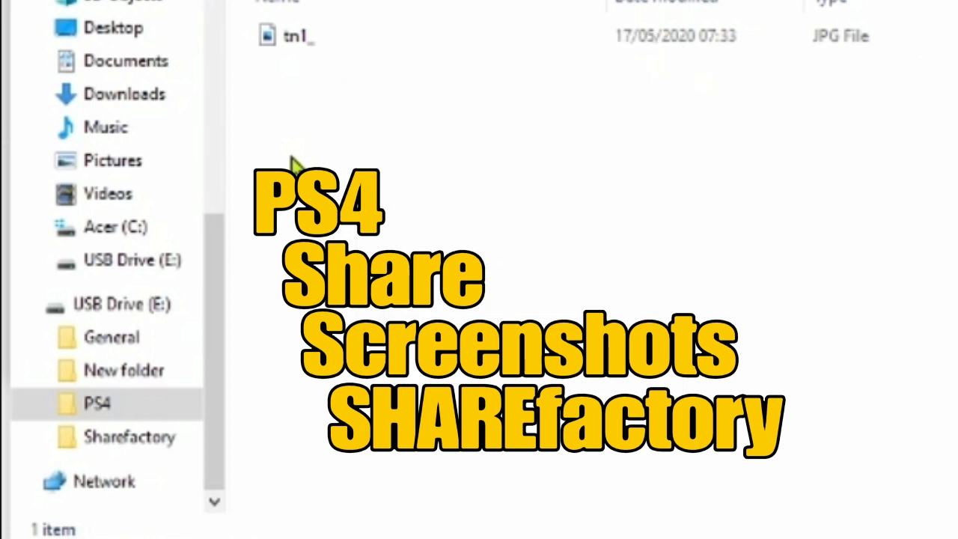
# Open the tn1_ banner image from the USB drive in Paint
pyautogui.click(352, 45)
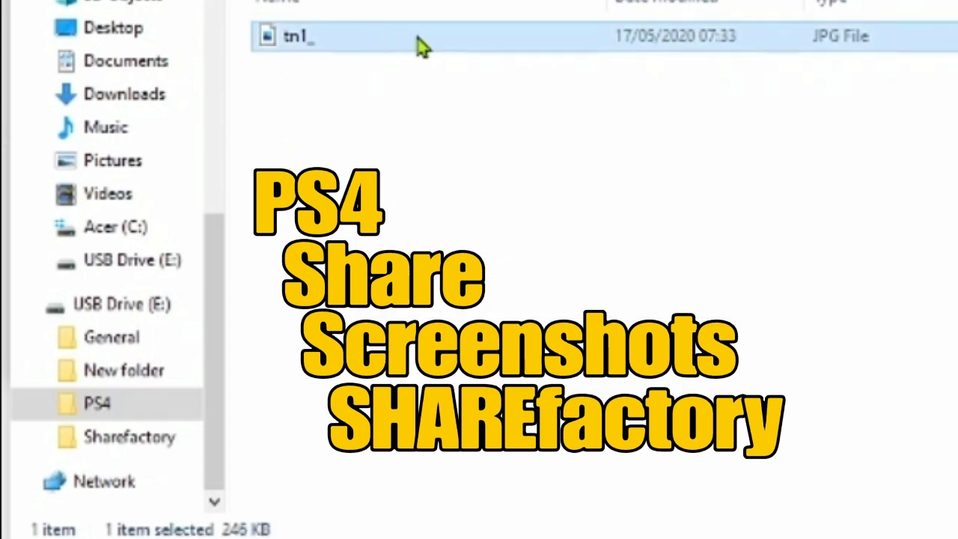
pyautogui.rightClick(419, 45)
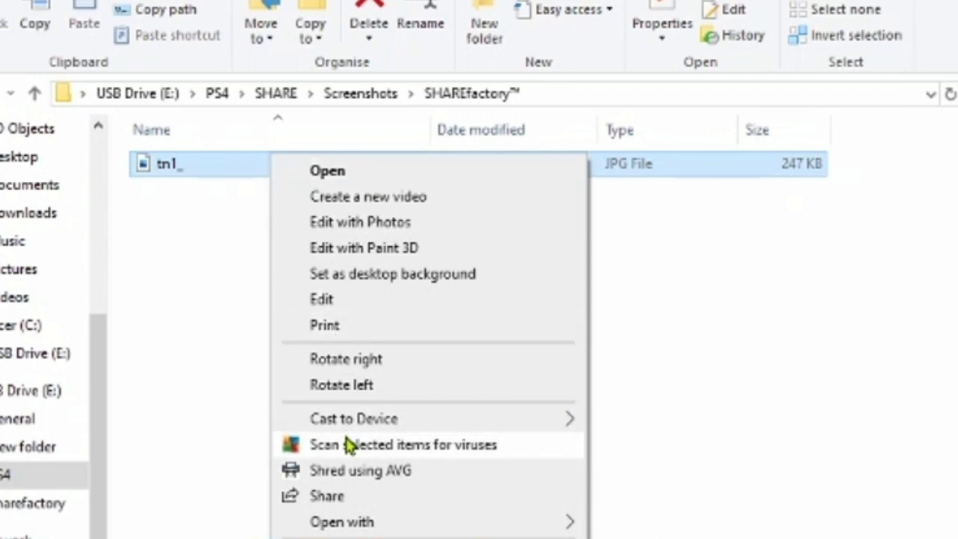
pyautogui.moveTo(417, 521)
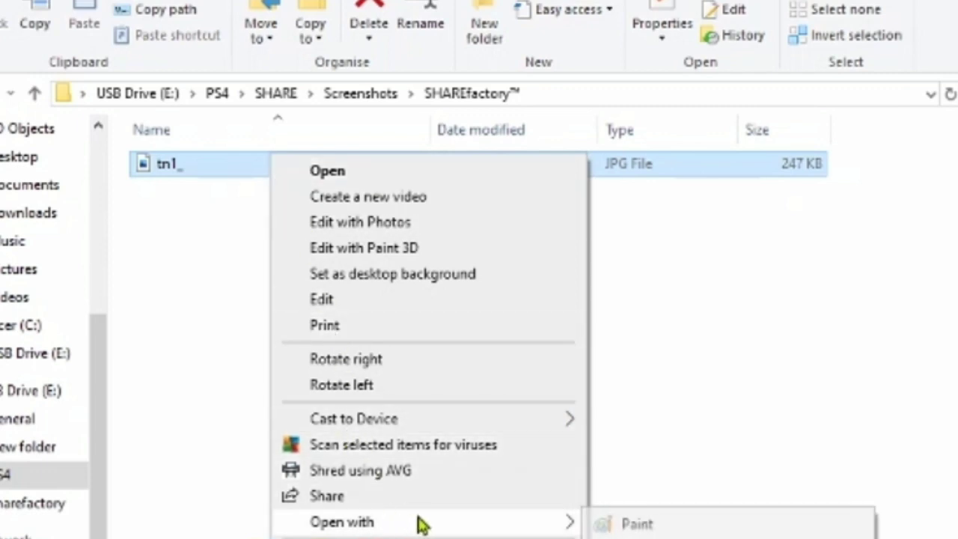
pyautogui.click(673, 526)
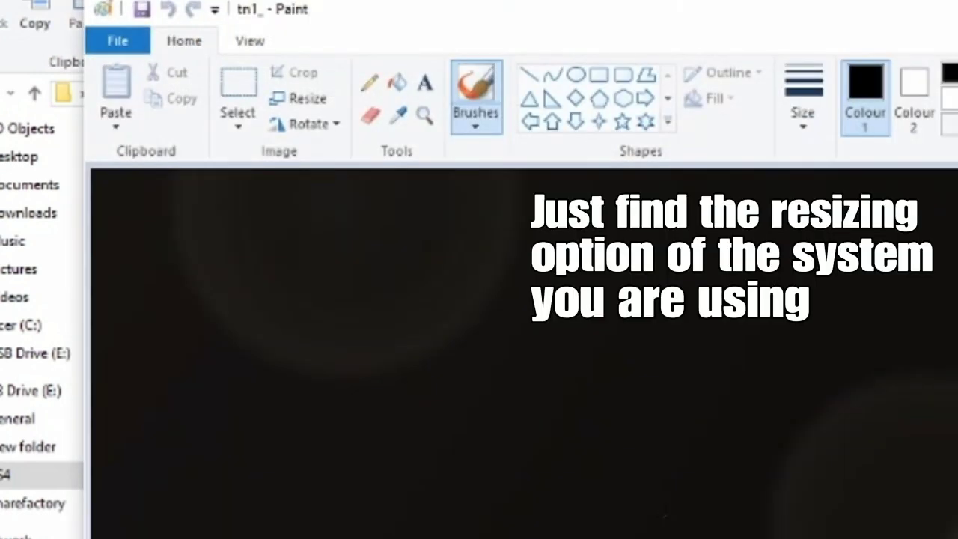
# Resize the banner image to 2560 x 1440 pixels with its aspect ratio maintained, and save it before closing Paint
pyautogui.click(321, 102)
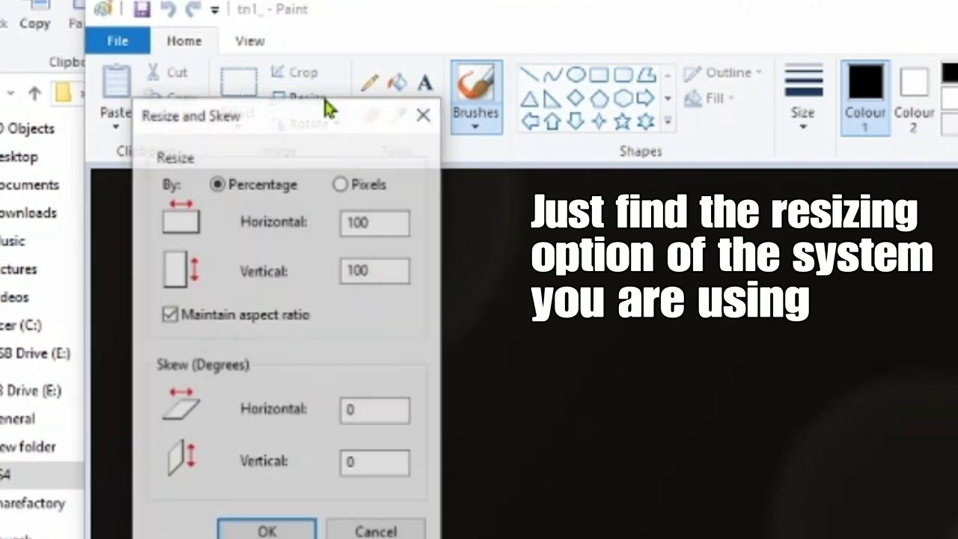
pyautogui.click(396, 192)
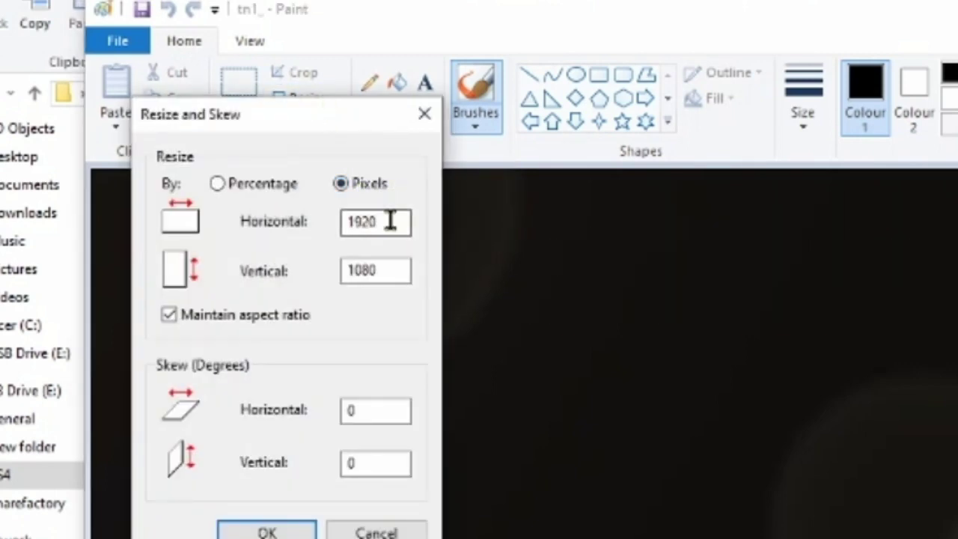
pyautogui.click(390, 221)
pyautogui.press('BackSpace')
pyautogui.press('BackSpace')
pyautogui.press('BackSpace')
pyautogui.write('2')
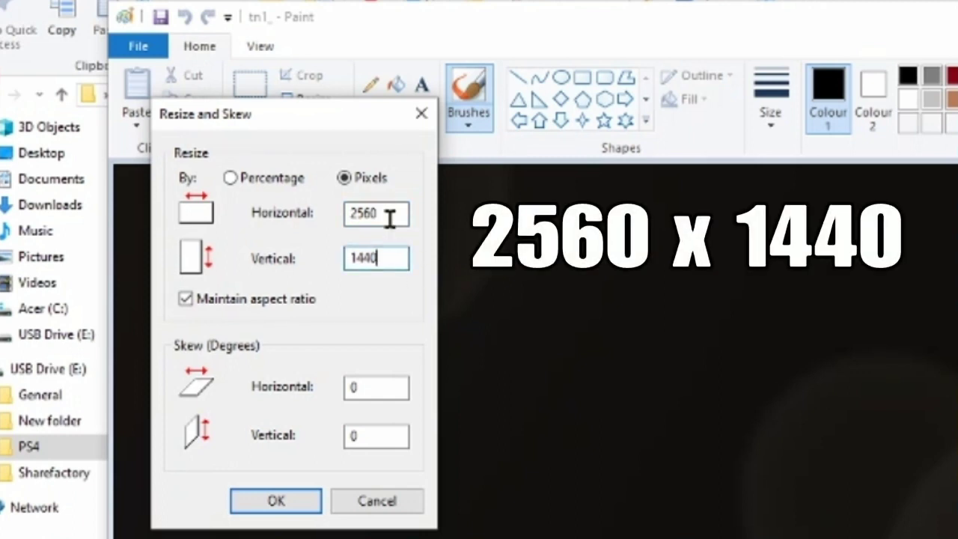
pyautogui.click(299, 497)
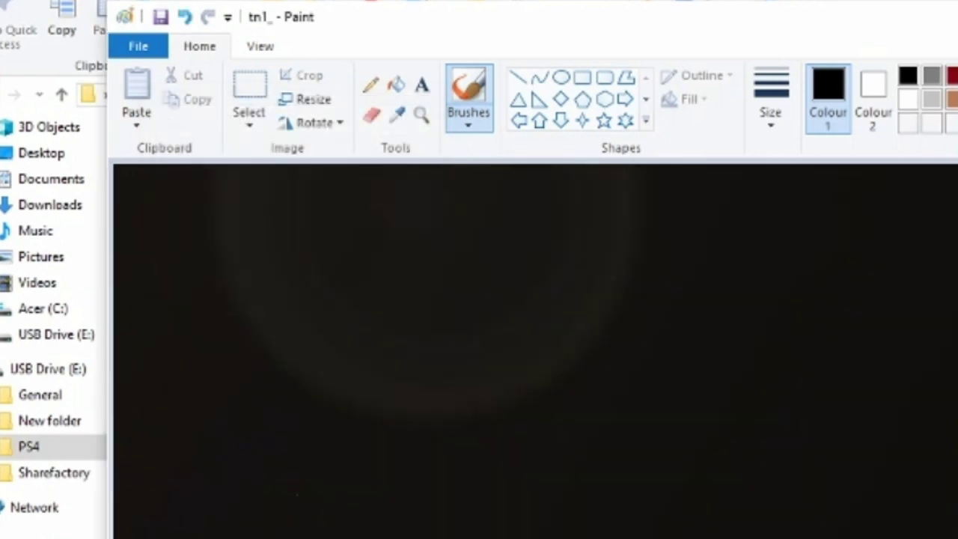
pyautogui.click(160, 18)
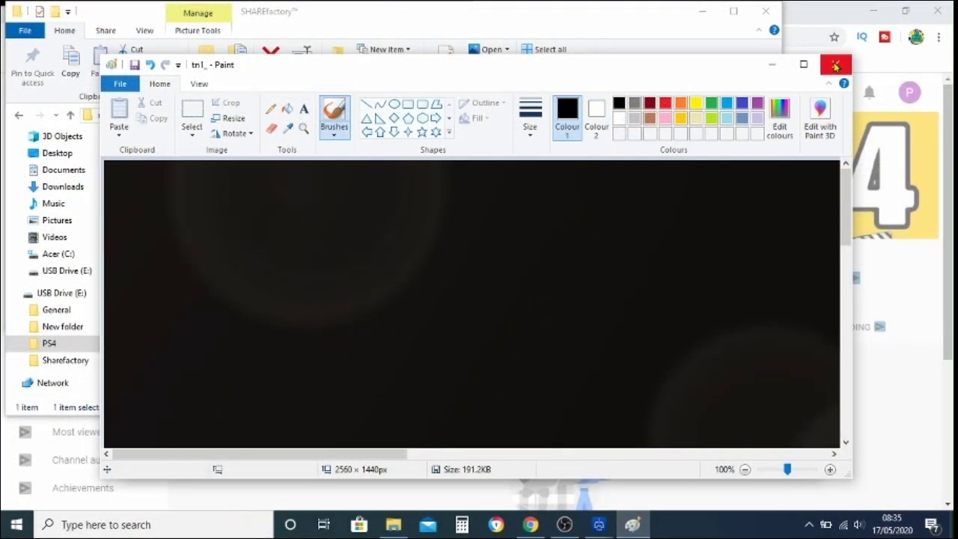
pyautogui.click(837, 66)
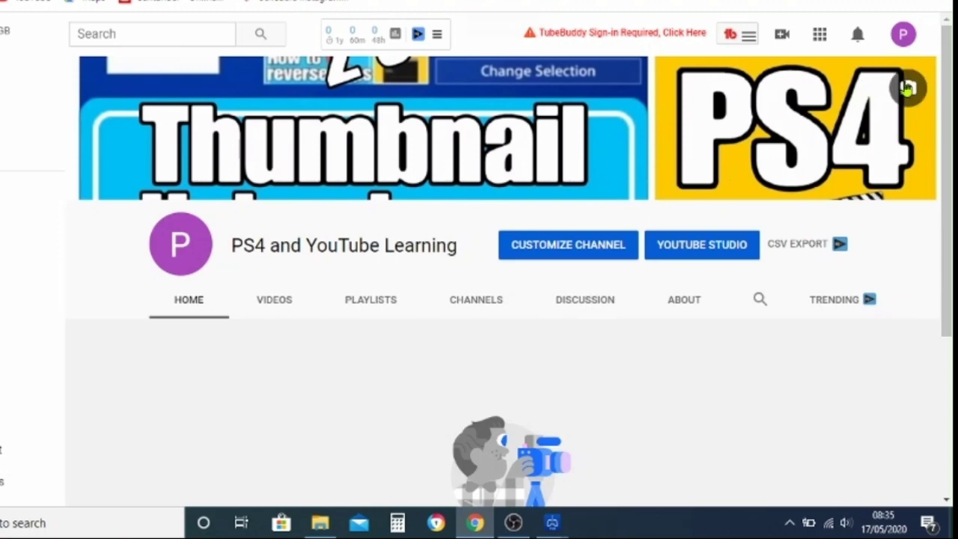
# Go to the Test Channel page on YouTube and start editing its channel art
pyautogui.click(902, 35)
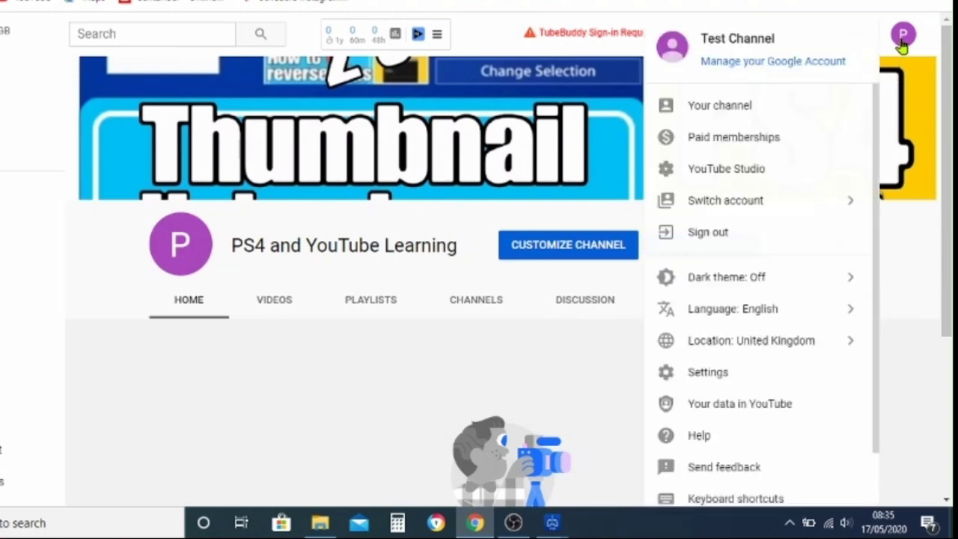
pyautogui.click(743, 109)
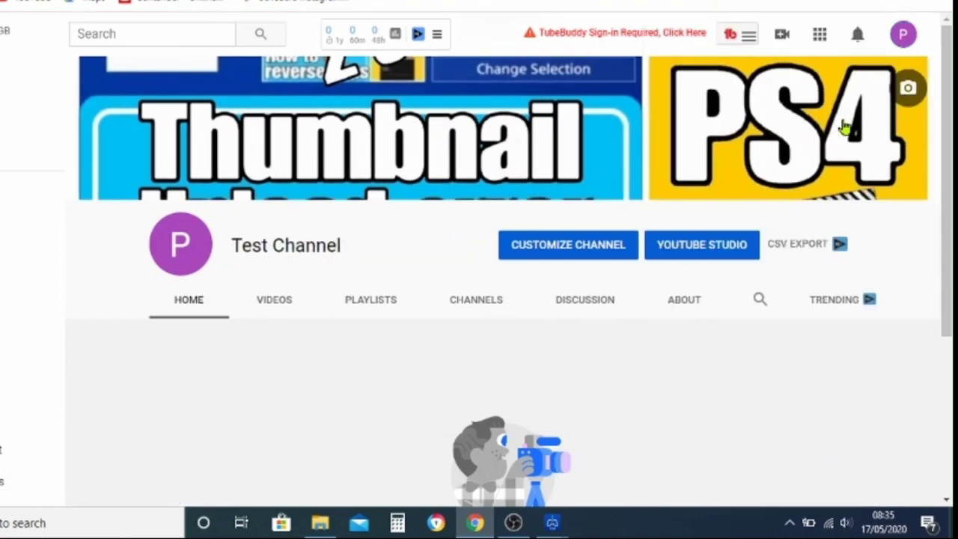
pyautogui.click(907, 90)
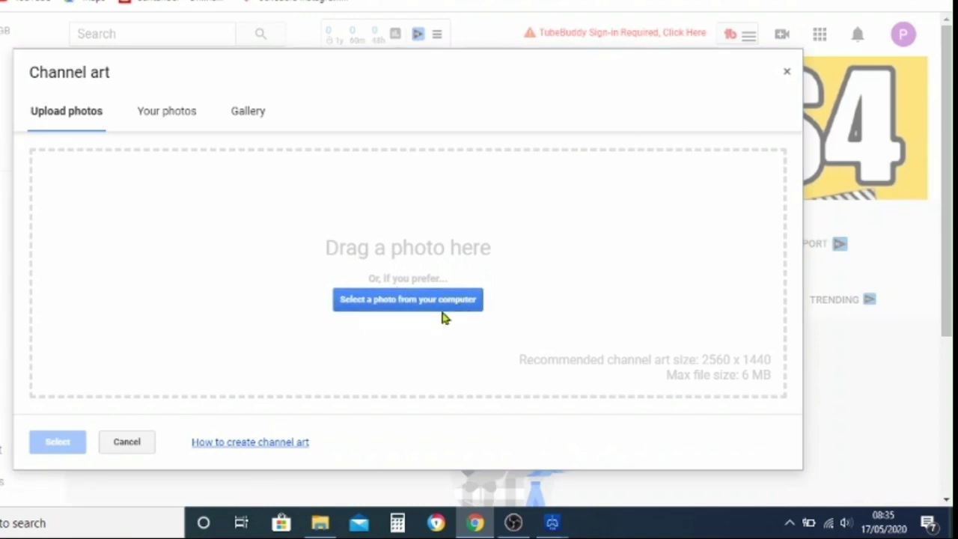
# Look through the Your photos and Gallery sources for channel art and return to Upload photos
pyautogui.click(176, 113)
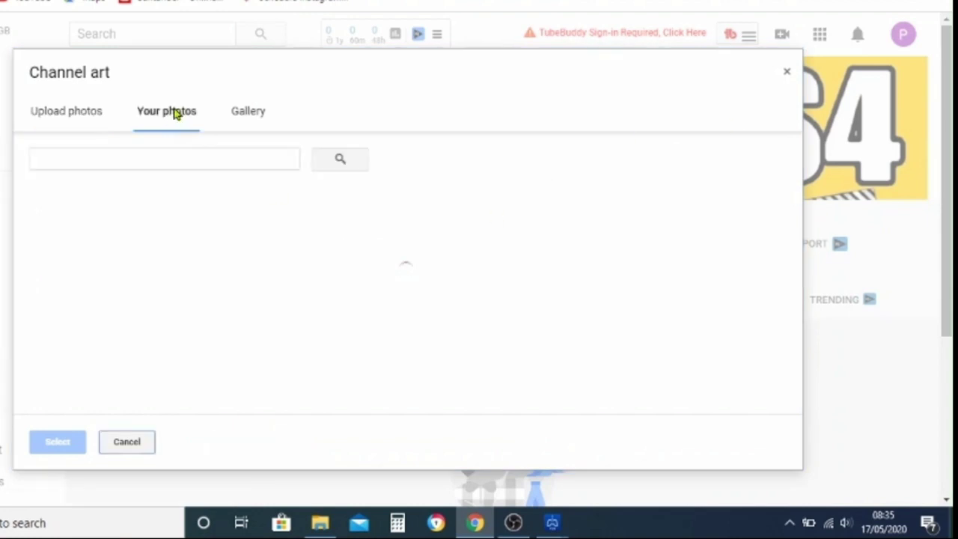
pyautogui.click(247, 117)
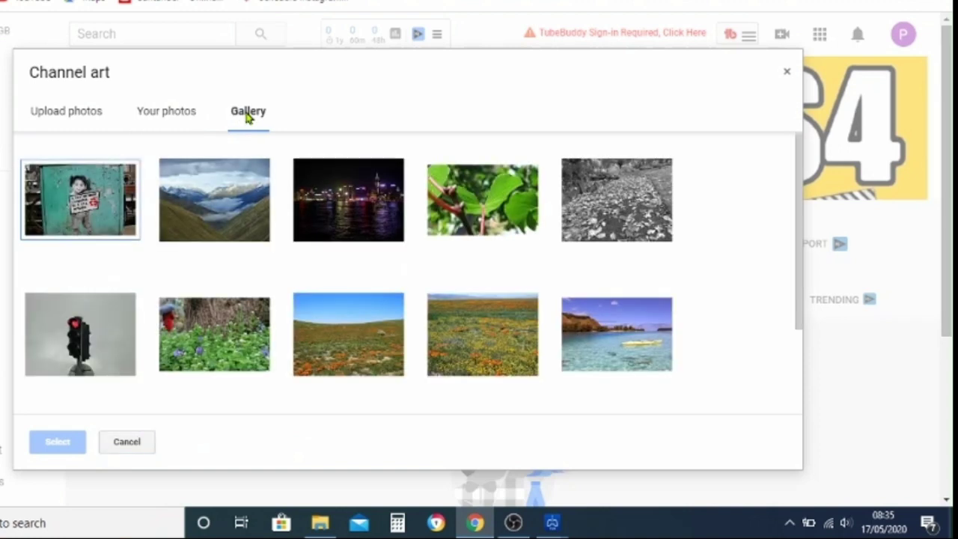
pyautogui.click(61, 122)
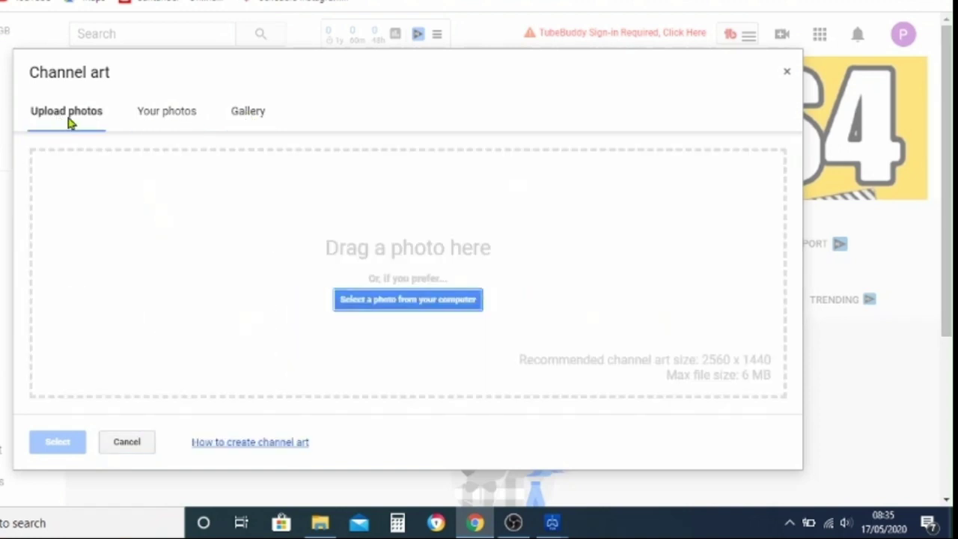
# Upload tn1_ from the USB drive's SHAREfactory folder as channel art and open its crop adjustment
pyautogui.click(466, 307)
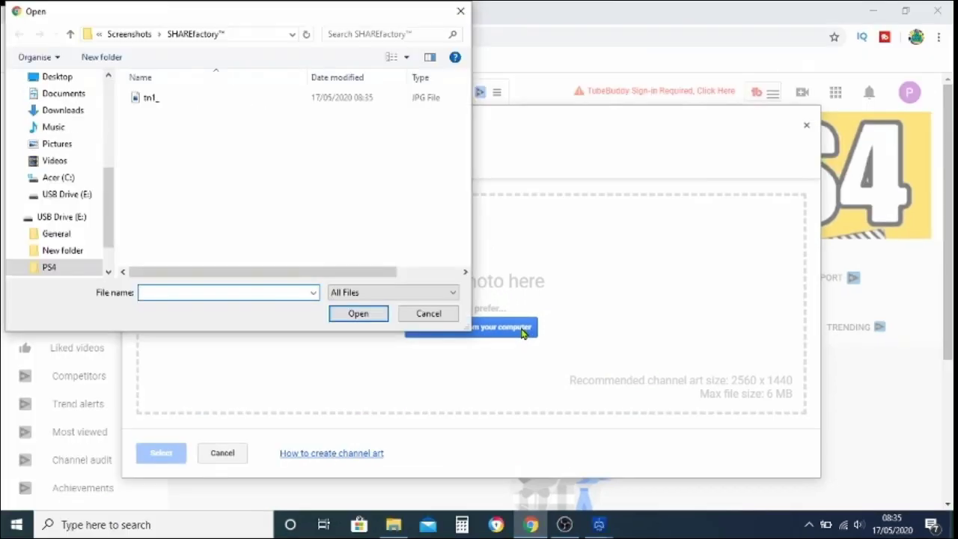
pyautogui.doubleClick(154, 102)
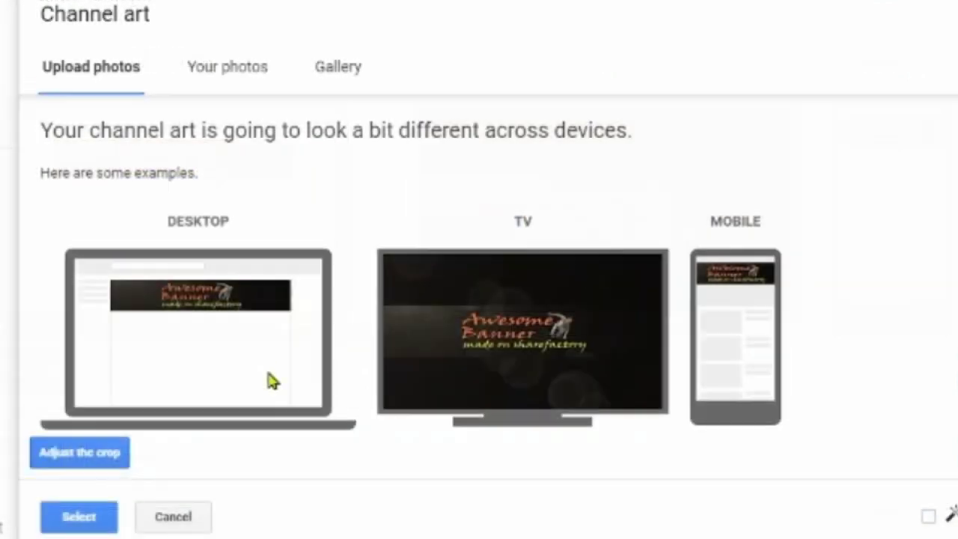
pyautogui.click(113, 454)
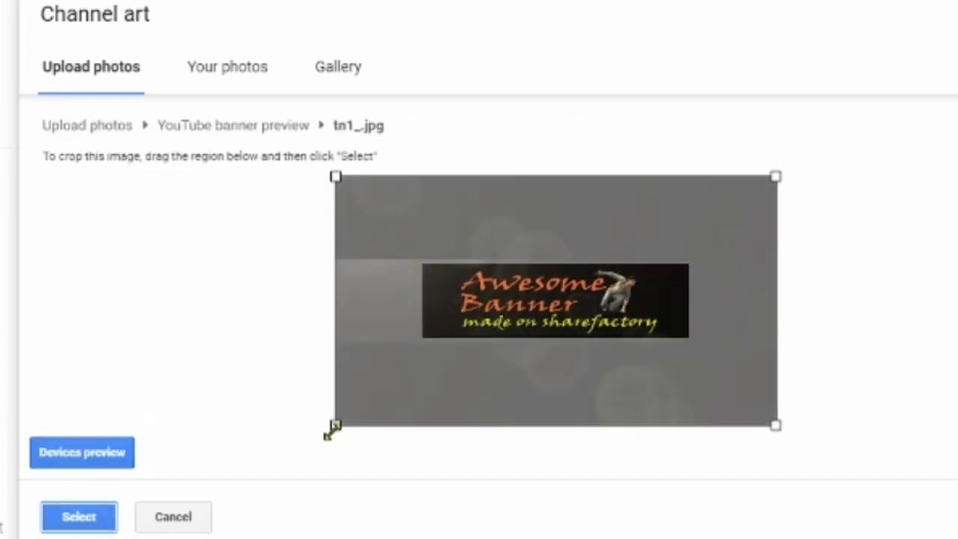